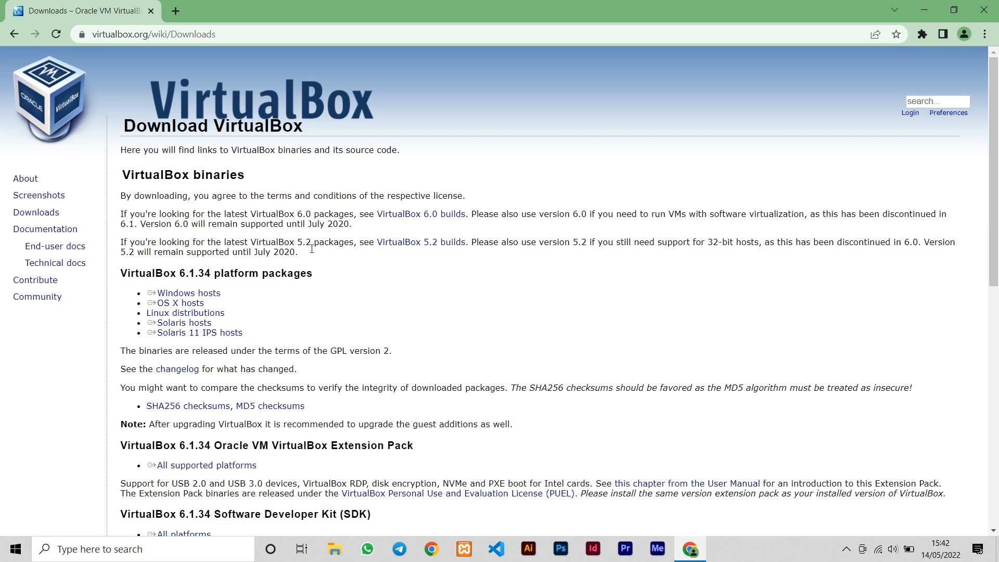
# Download the VirtualBox 6.1.34 Windows hosts installer and show it in its folder
pyautogui.tripleClick(227, 293)
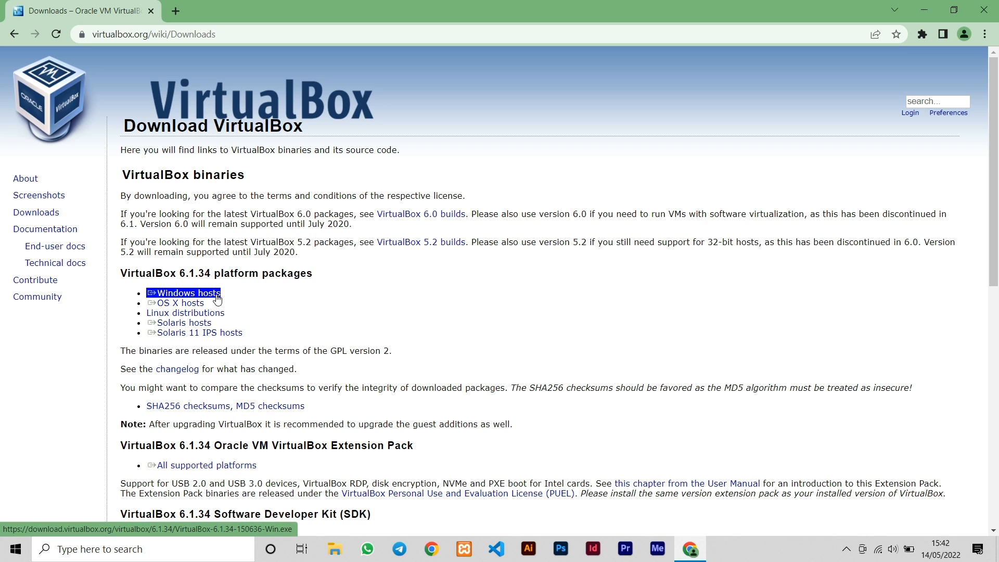
pyautogui.click(217, 296)
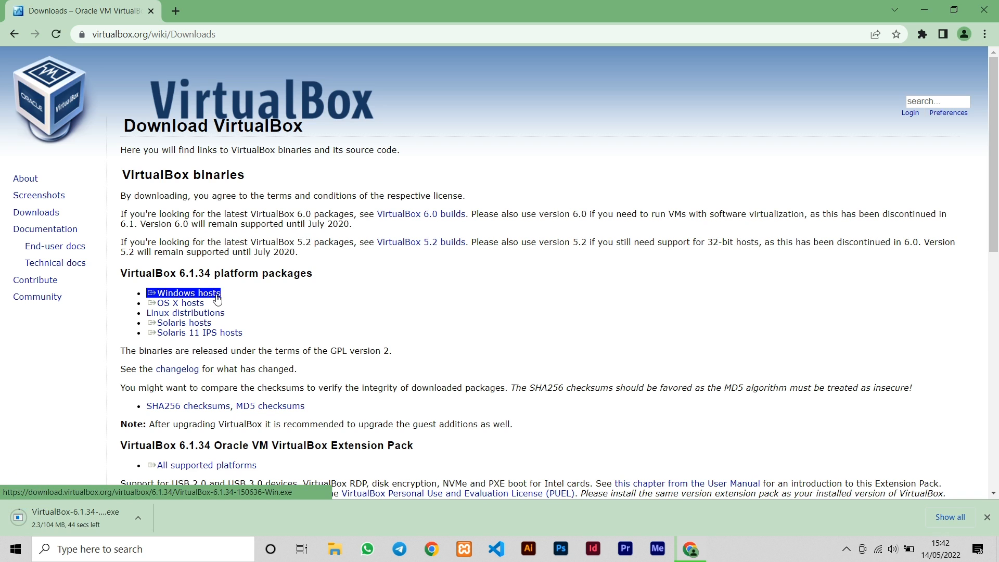
pyautogui.click(227, 304)
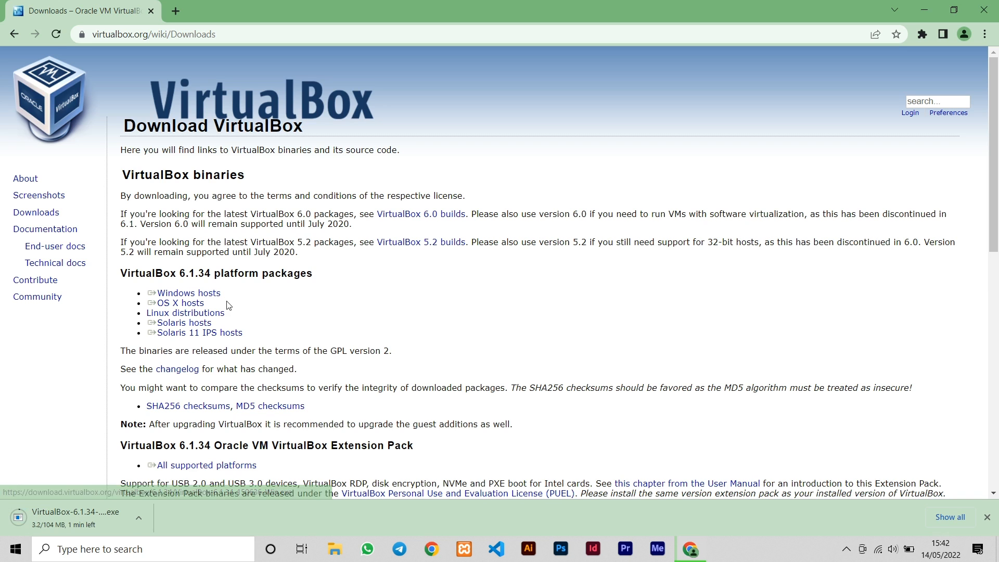
pyautogui.click(137, 519)
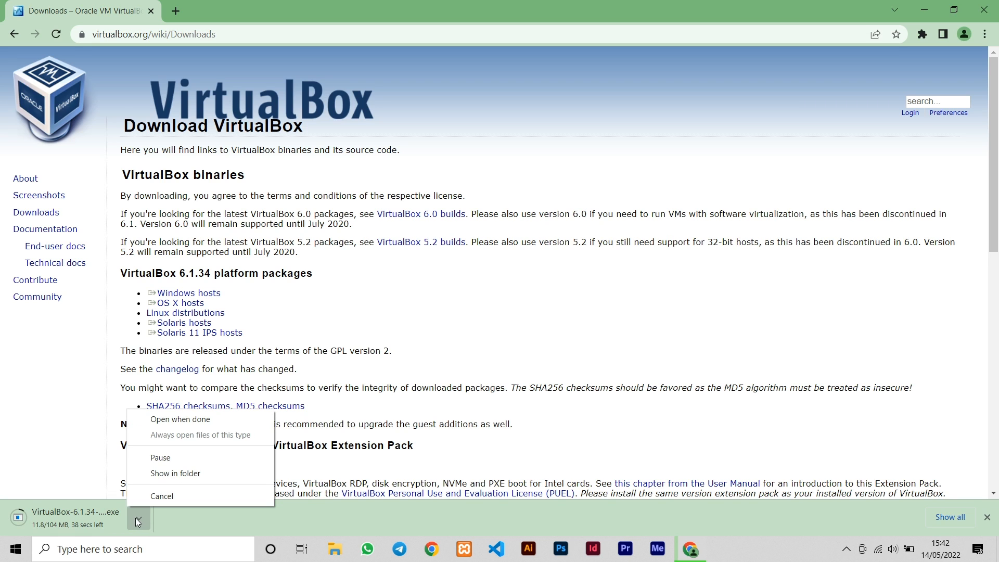
pyautogui.click(141, 522)
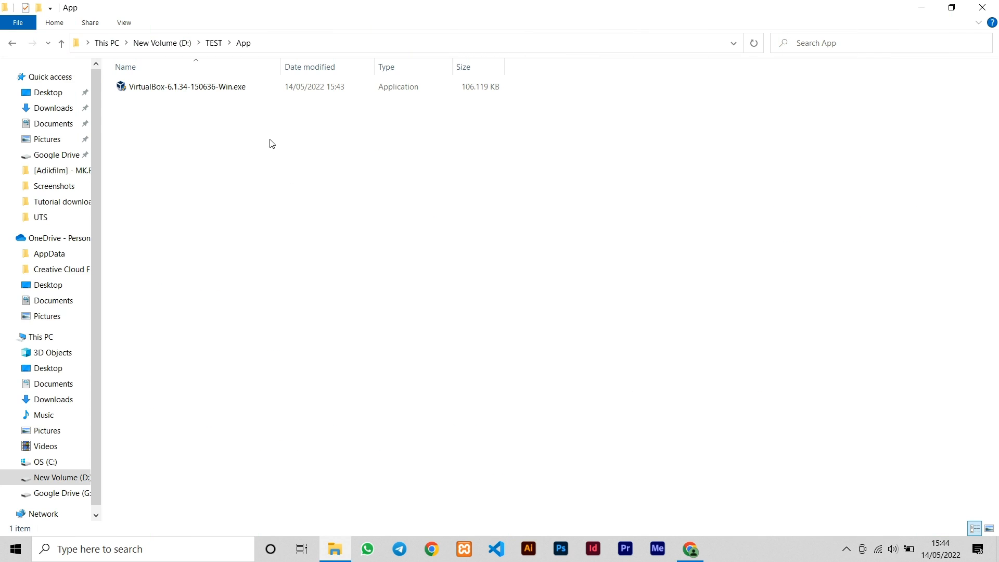
# Run VirtualBox-6.1.34-150636-Win.exe as administrator from the App folder
pyautogui.click(235, 87)
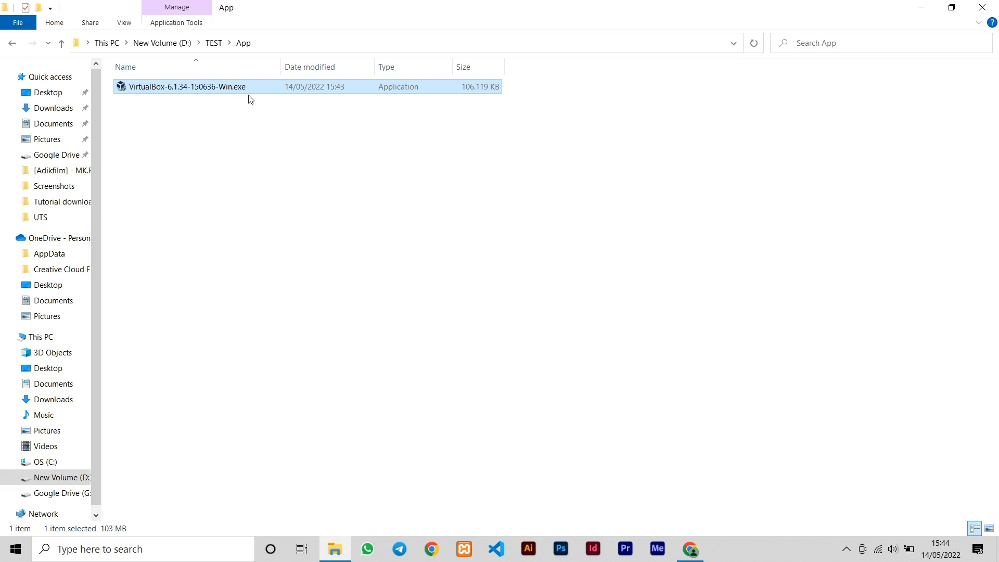
pyautogui.doubleClick(244, 87)
pyautogui.rightClick(246, 88)
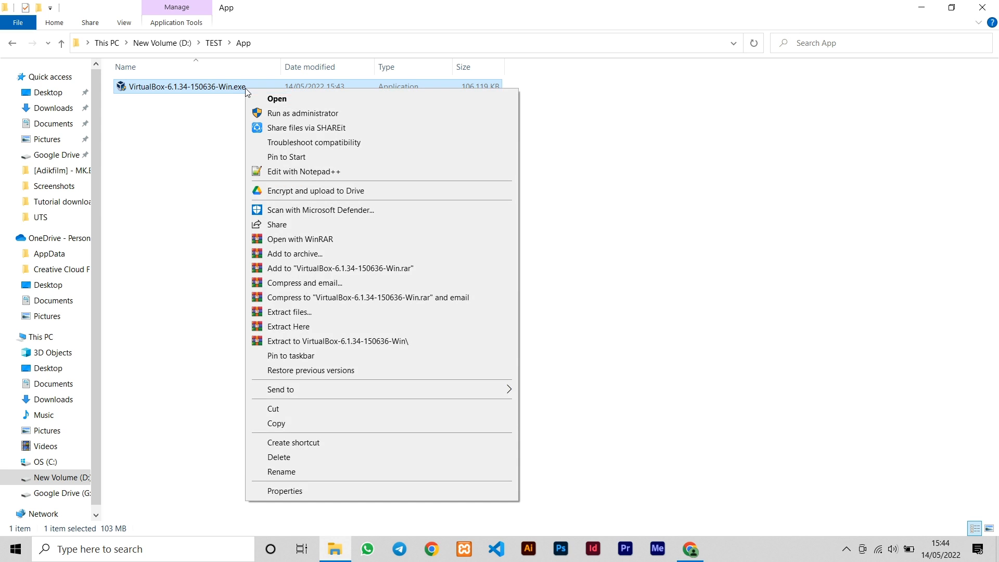
pyautogui.click(294, 114)
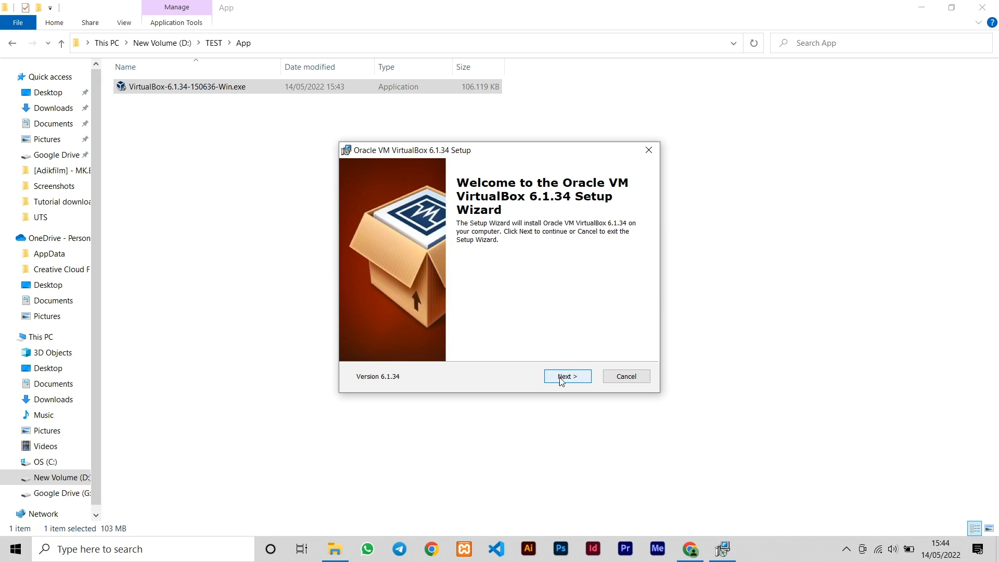
# Install VirtualBox 6.1.34 with default features and shortcuts, accepting the network reset warning, then finish
pyautogui.click(560, 378)
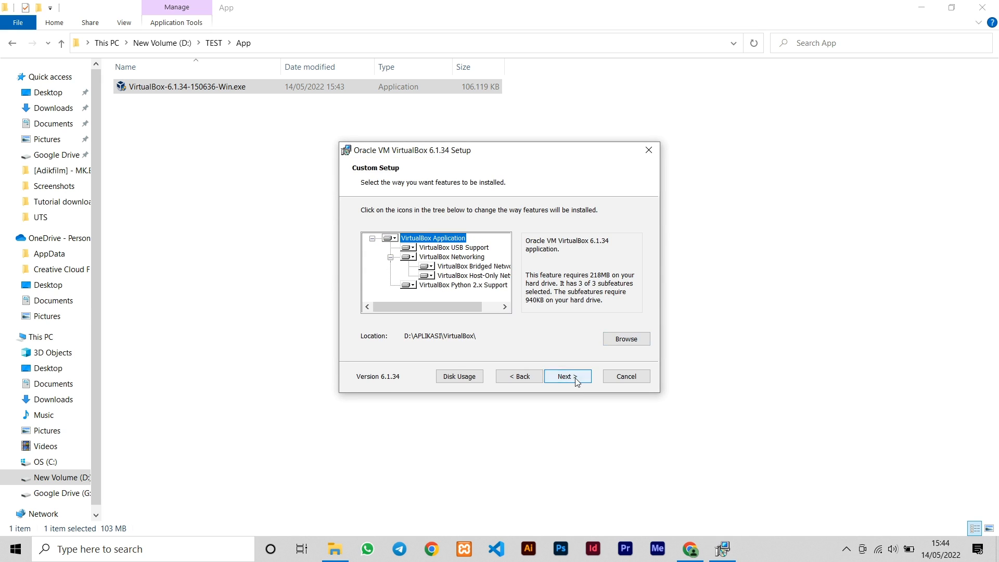
pyautogui.click(577, 379)
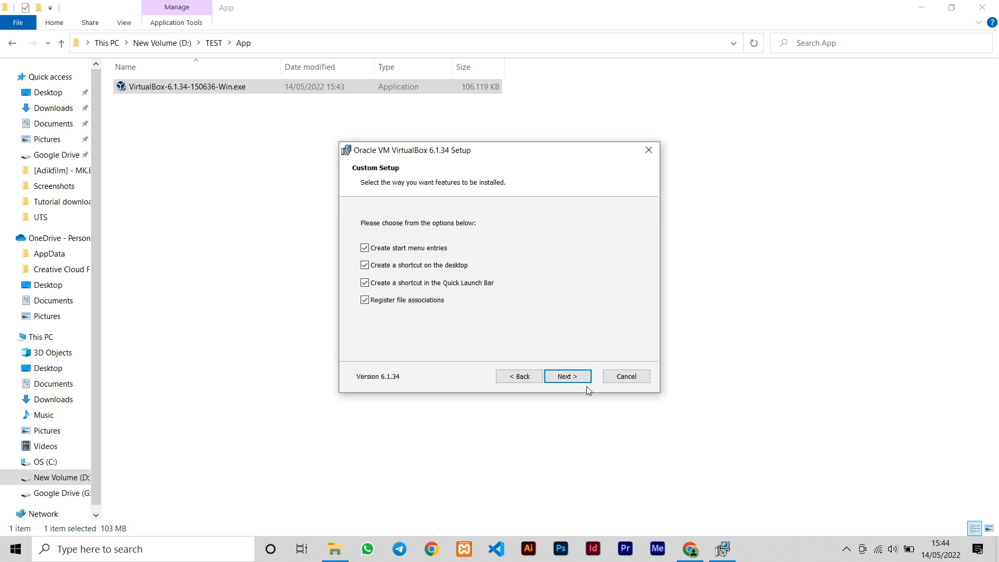
pyautogui.click(572, 377)
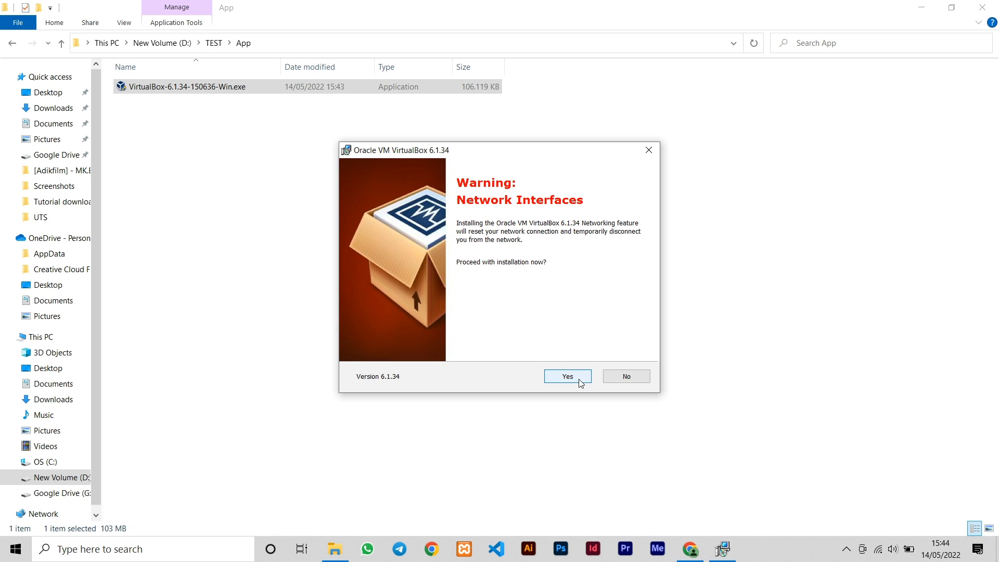
pyautogui.click(581, 382)
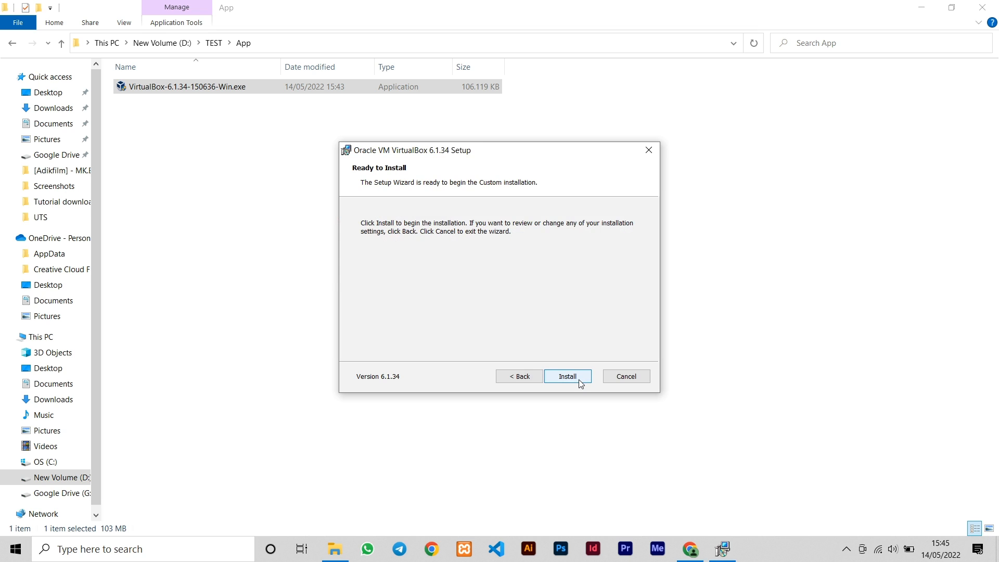
pyautogui.click(581, 383)
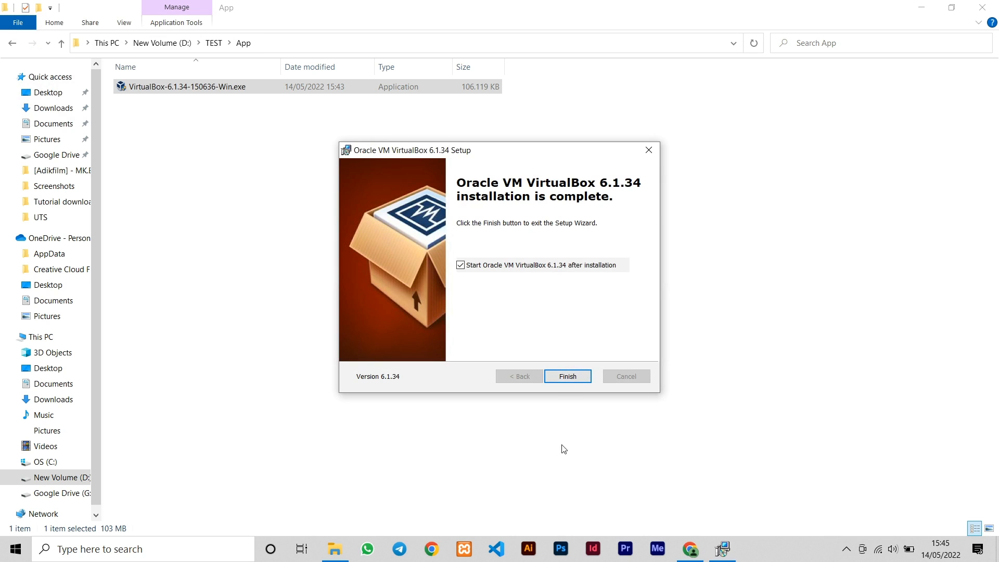
pyautogui.click(580, 381)
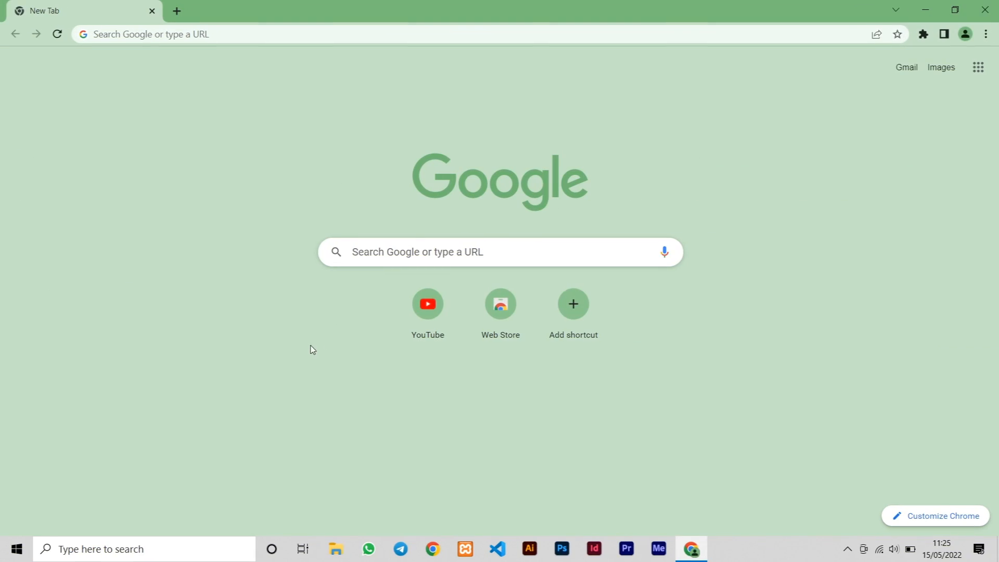
# Search 'ubuntu download' and open the Download Ubuntu Desktop page
pyautogui.click(295, 38)
pyautogui.write('ubu')
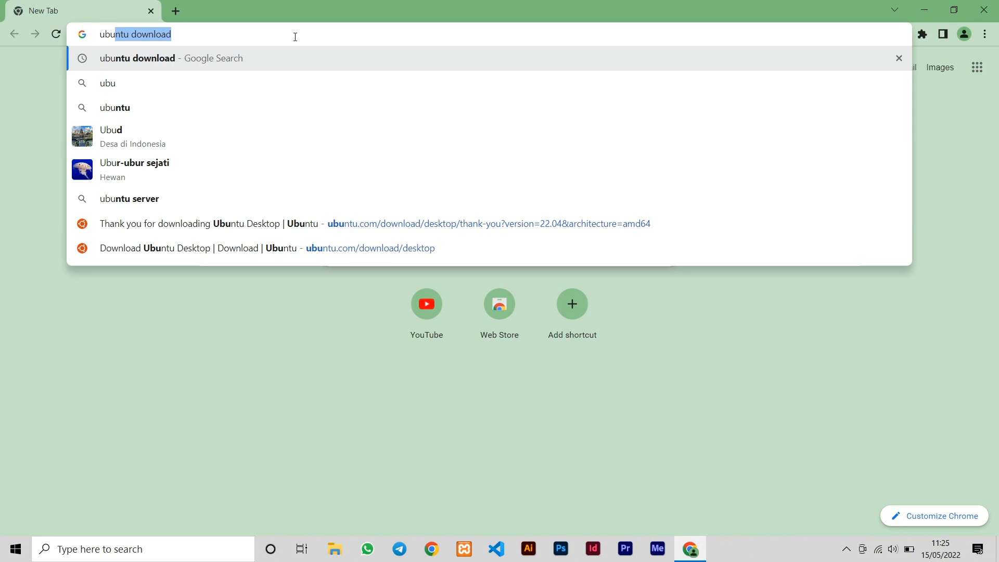
pyautogui.write('ntu download')
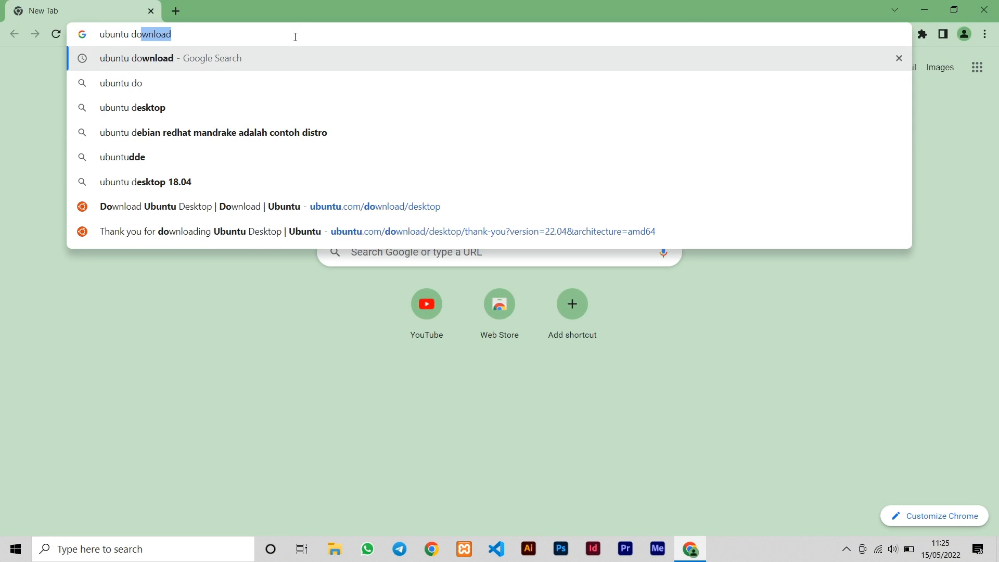
pyautogui.press('Return')
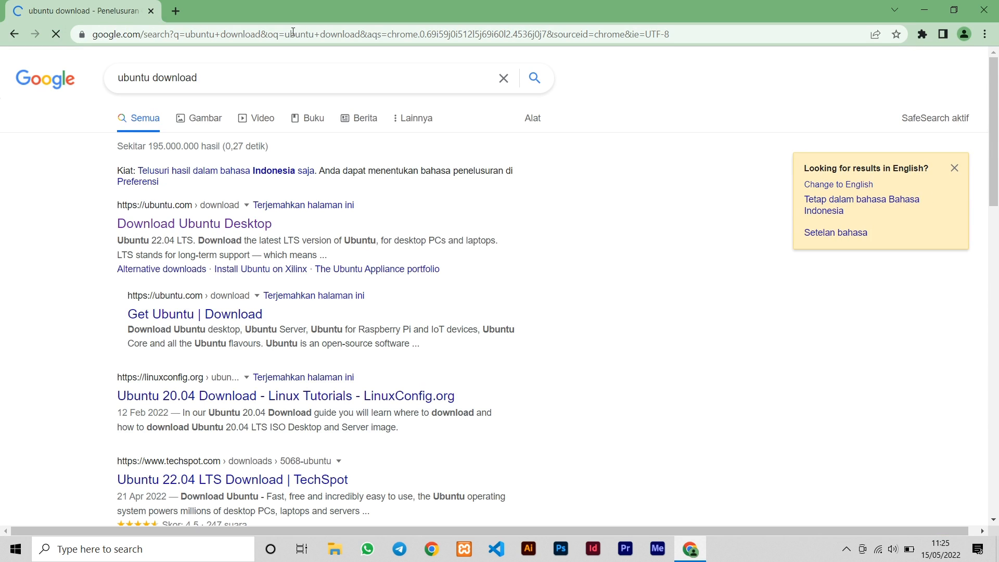
pyautogui.click(260, 230)
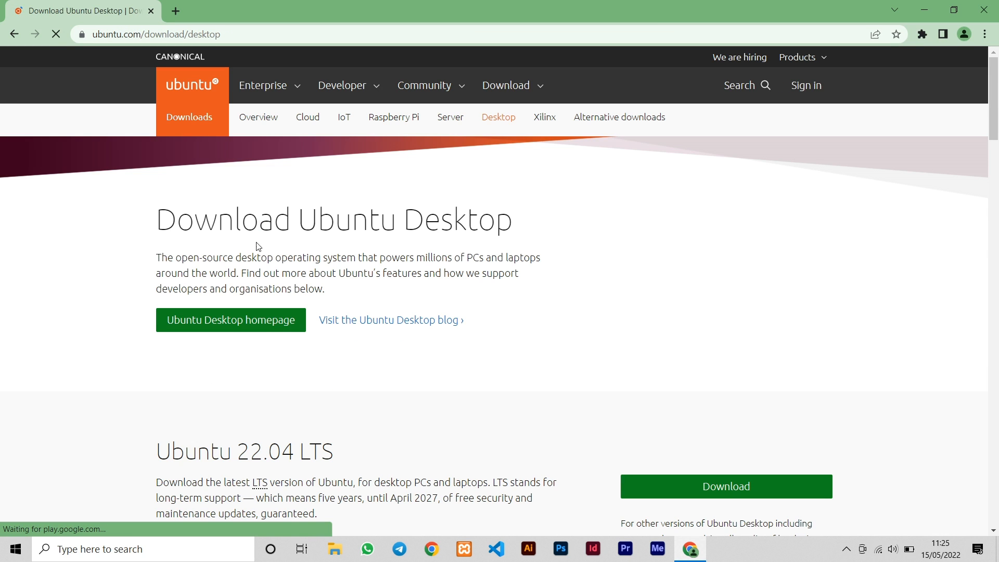
# Start downloading the Ubuntu 22.04 LTS desktop ISO
pyautogui.scroll(-4, 316, 204)
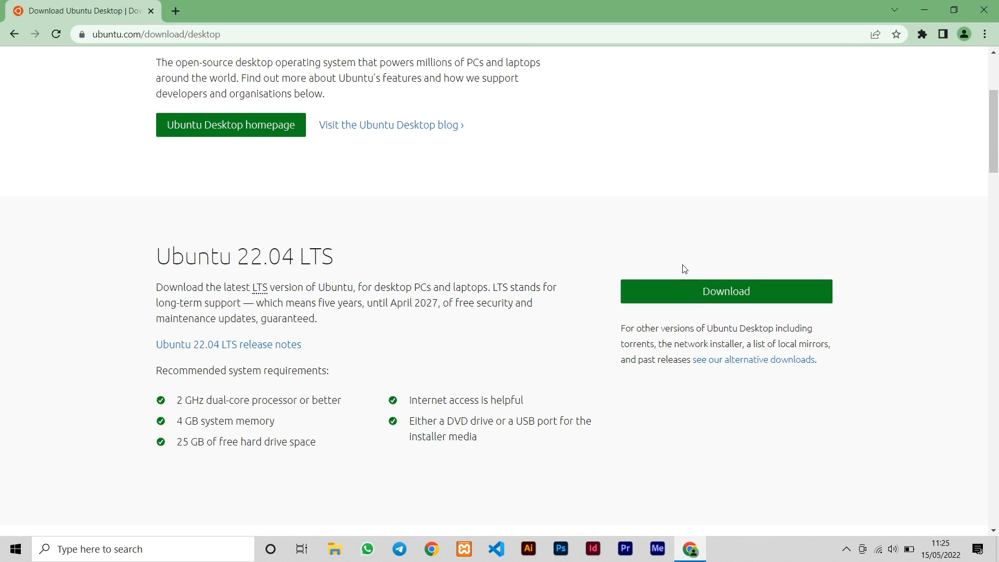
pyautogui.click(694, 297)
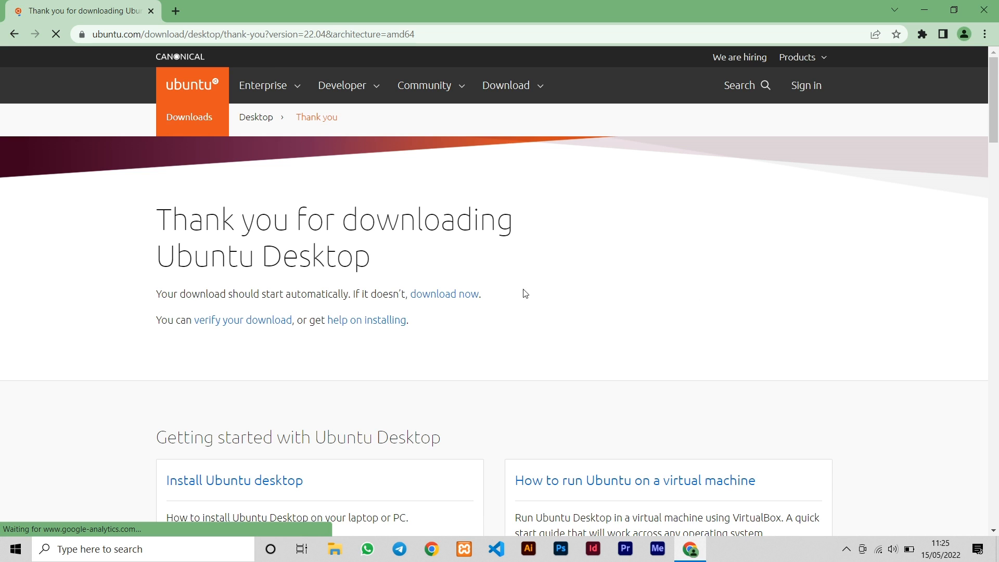
pyautogui.scroll(-1, 480, 246)
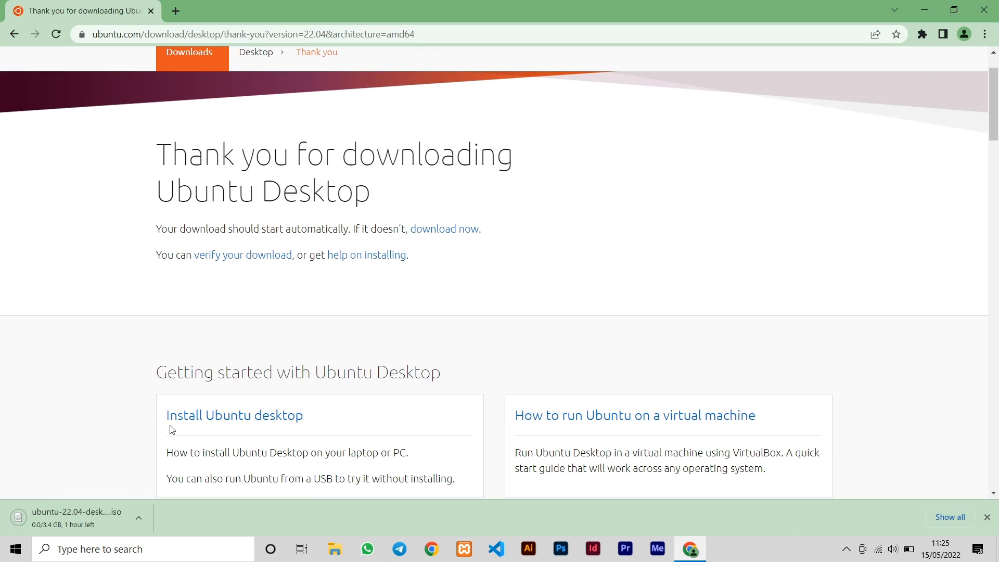
pyautogui.click(137, 524)
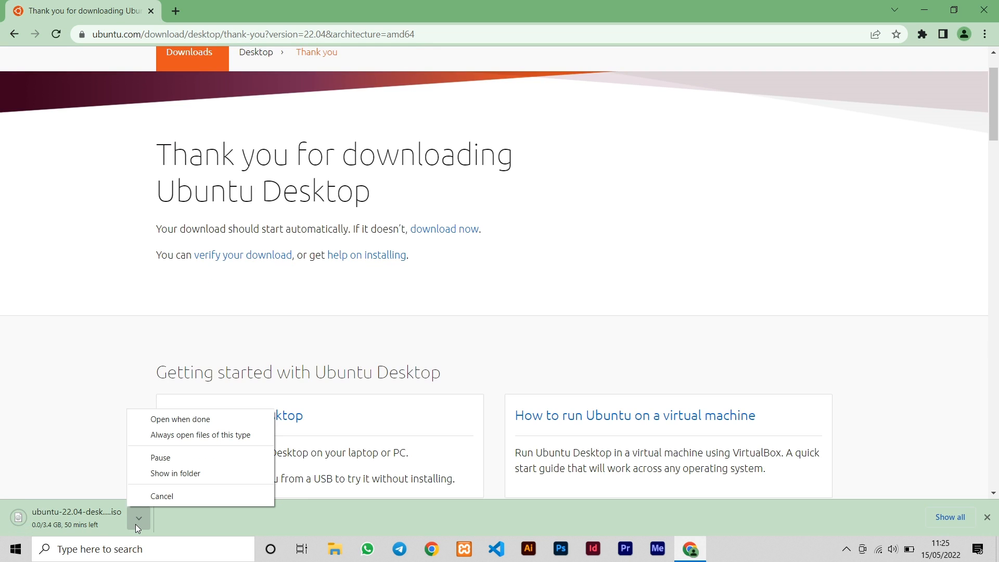
pyautogui.click(137, 524)
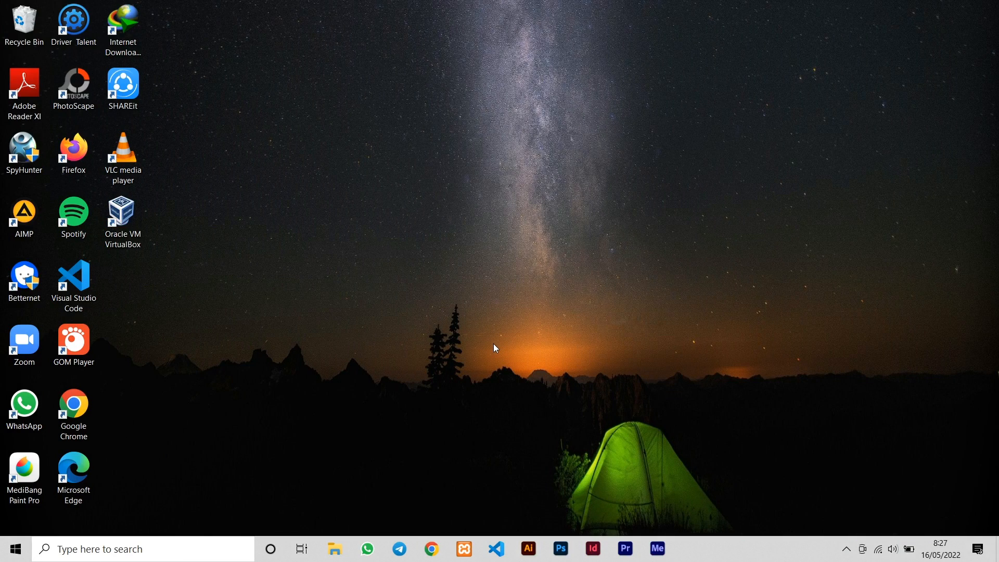
# Launch VirtualBox and start a new virtual machine named 'ubuntu desktop'
pyautogui.doubleClick(135, 223)
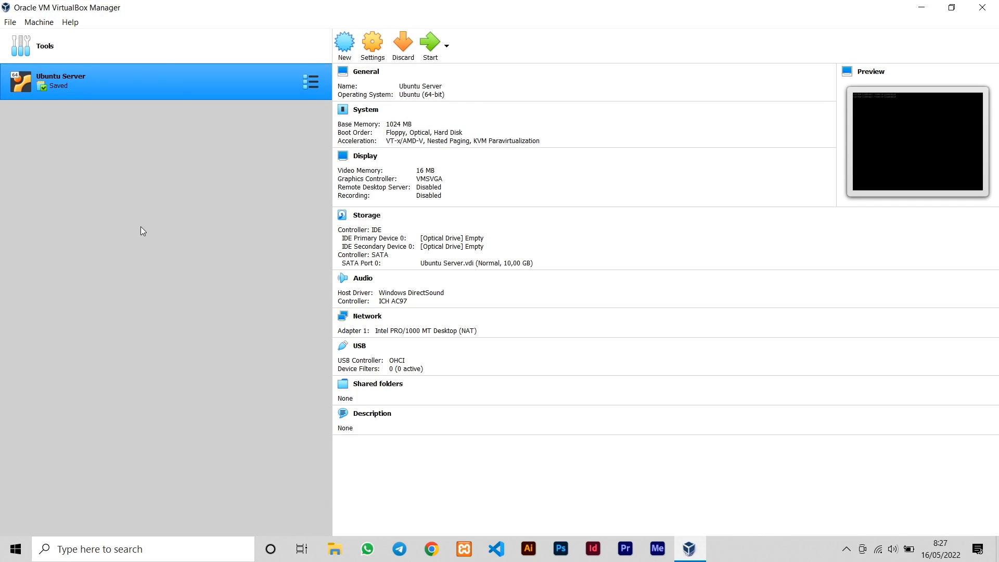
pyautogui.click(348, 46)
pyautogui.click(464, 280)
pyautogui.write('ubuntu desktop')
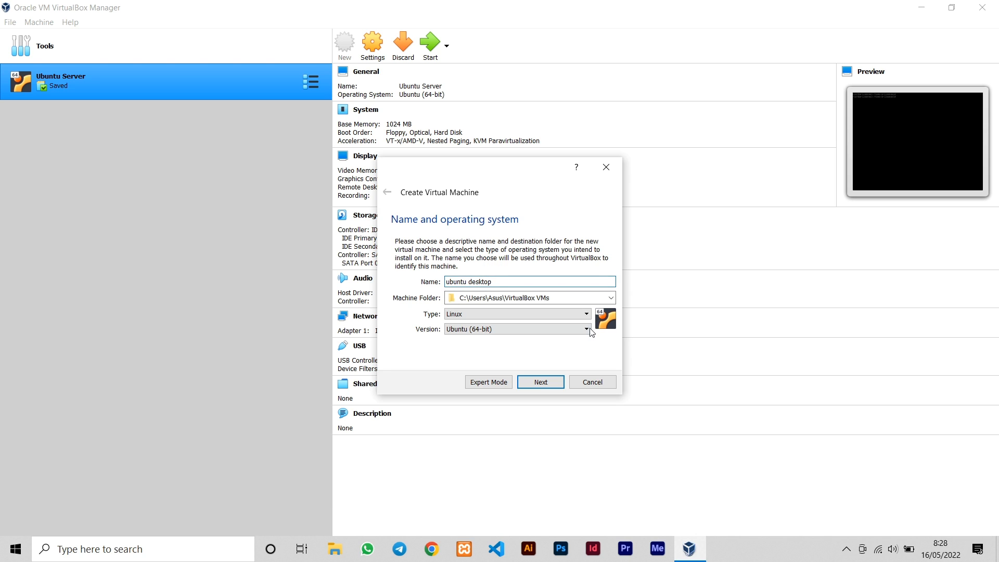
# Set the machine folder to D:\SISTEM OPERASI\Linux\Ubuntu Desktop
pyautogui.click(613, 302)
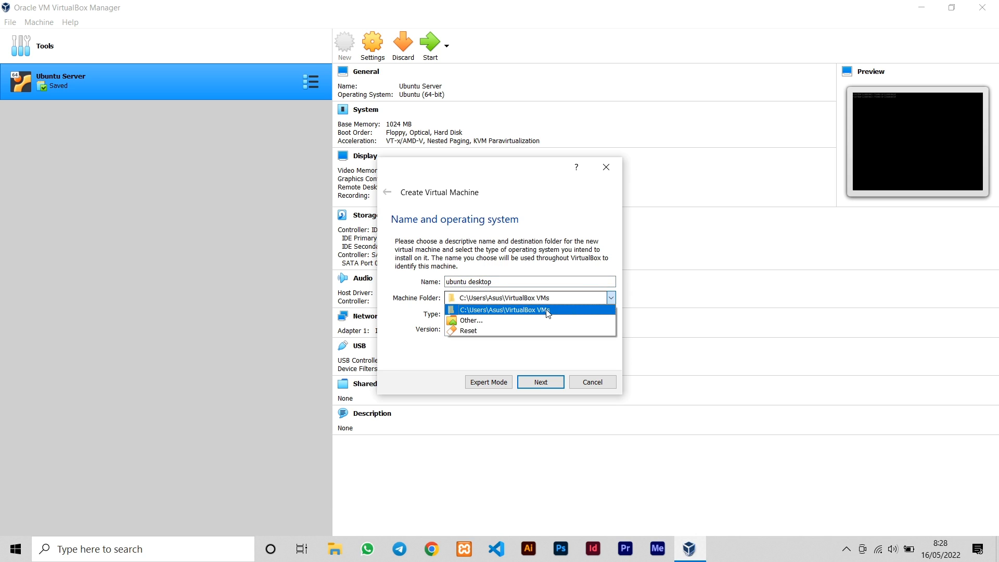
pyautogui.click(521, 321)
pyautogui.scroll(-2, 476, 314)
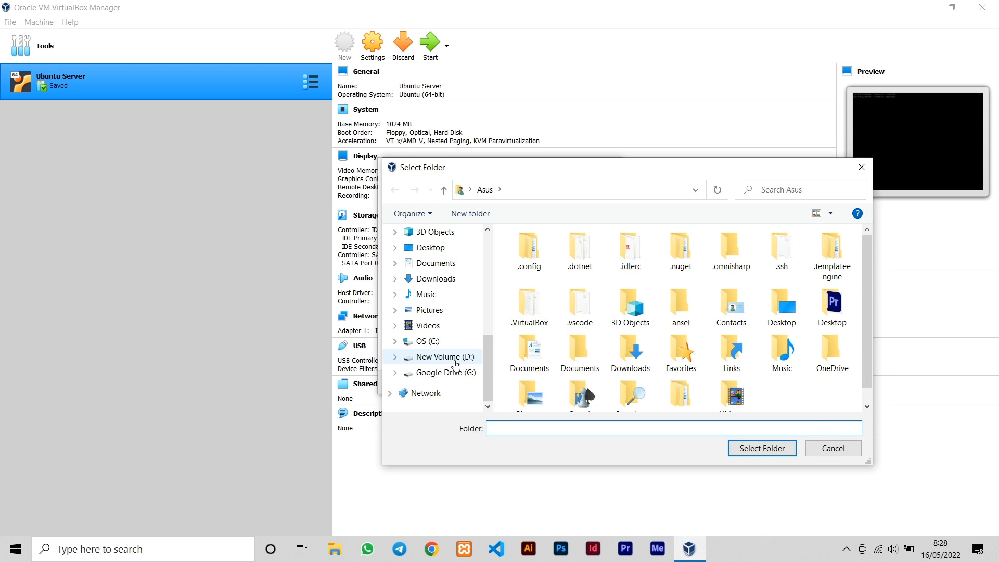
pyautogui.click(417, 357)
pyautogui.doubleClick(606, 384)
pyautogui.doubleClick(594, 257)
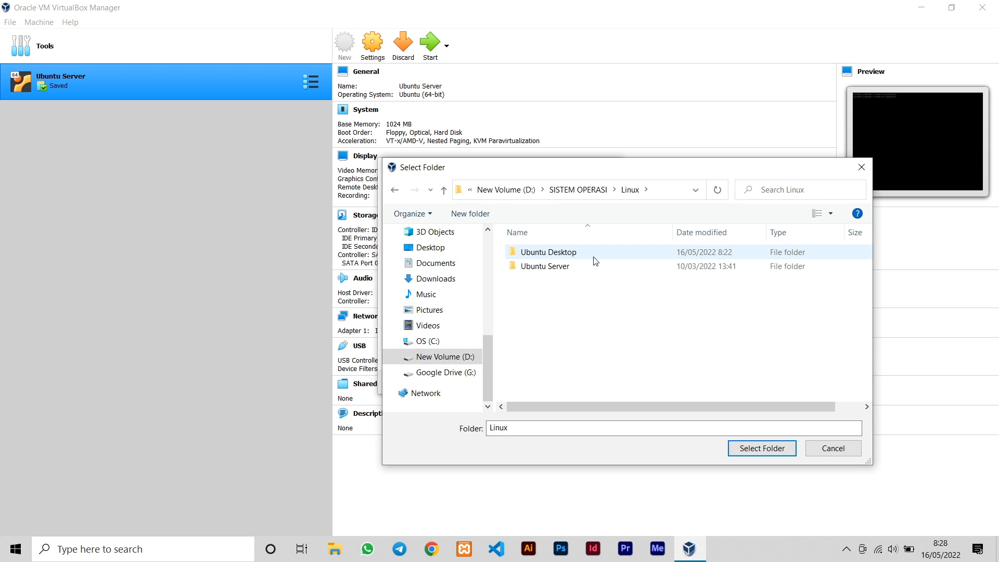
pyautogui.doubleClick(596, 255)
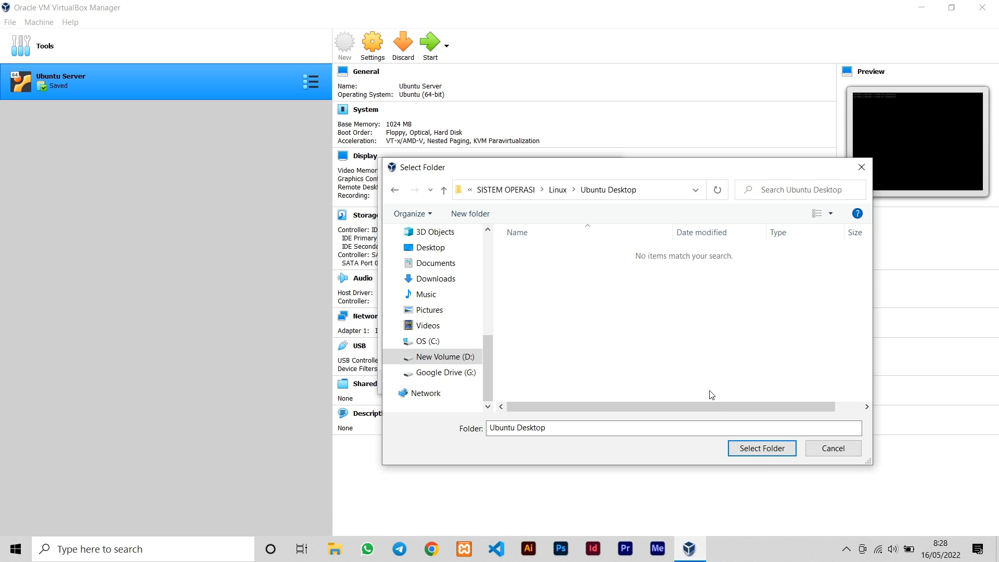
pyautogui.click(762, 448)
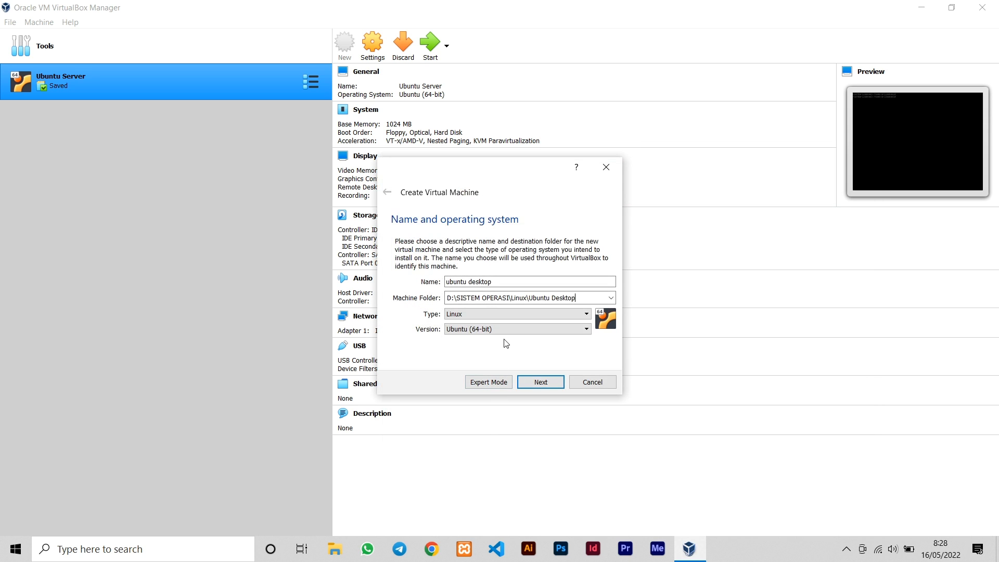
# Give the VM 1024 MB memory and a new 10 GB dynamically allocated VDI disk
pyautogui.click(541, 385)
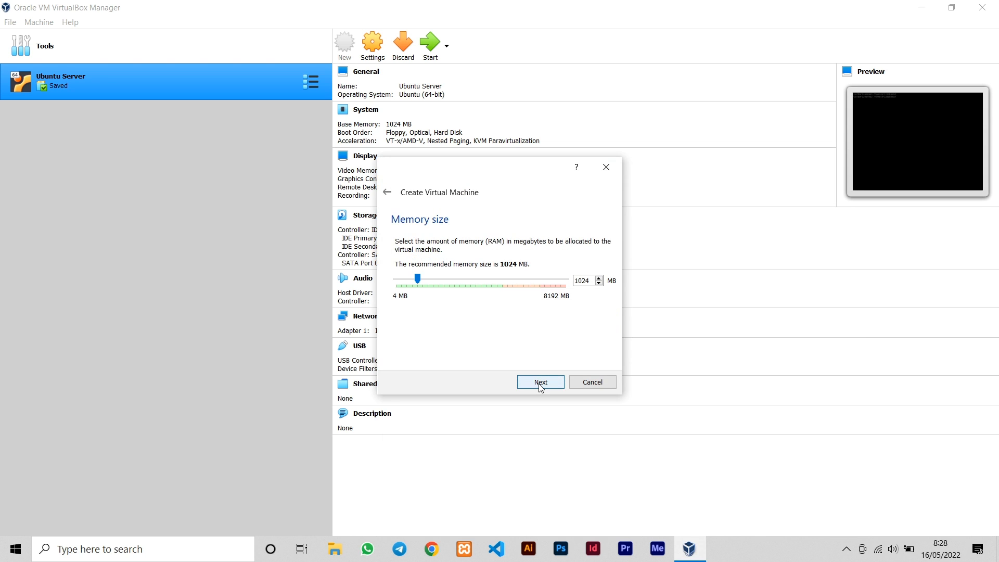
pyautogui.click(541, 385)
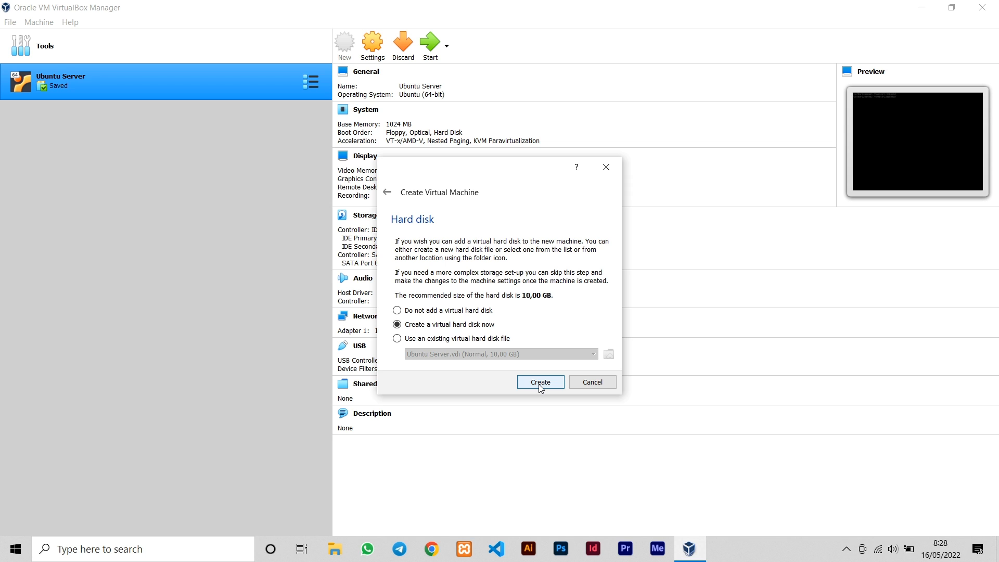
pyautogui.click(541, 384)
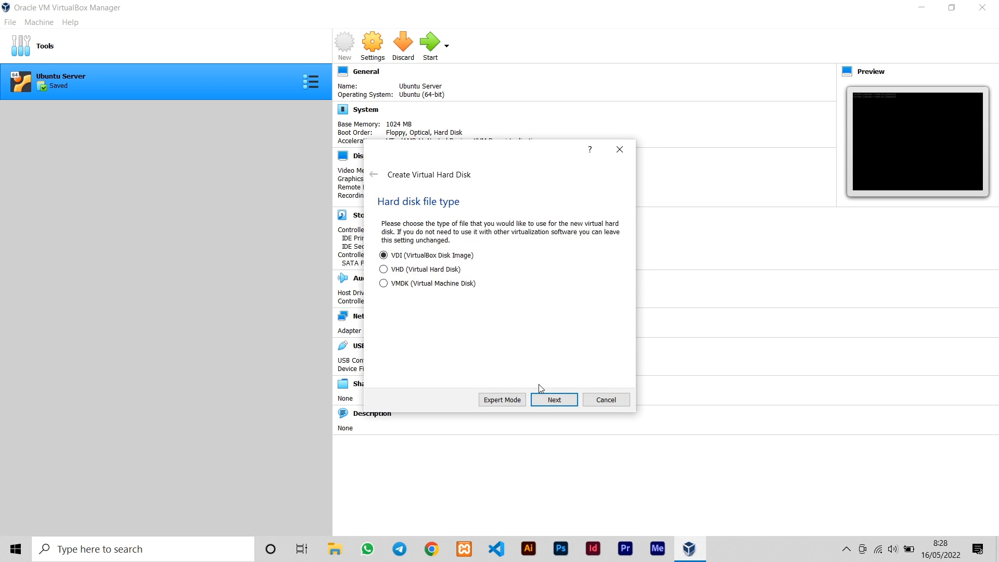
pyautogui.click(552, 408)
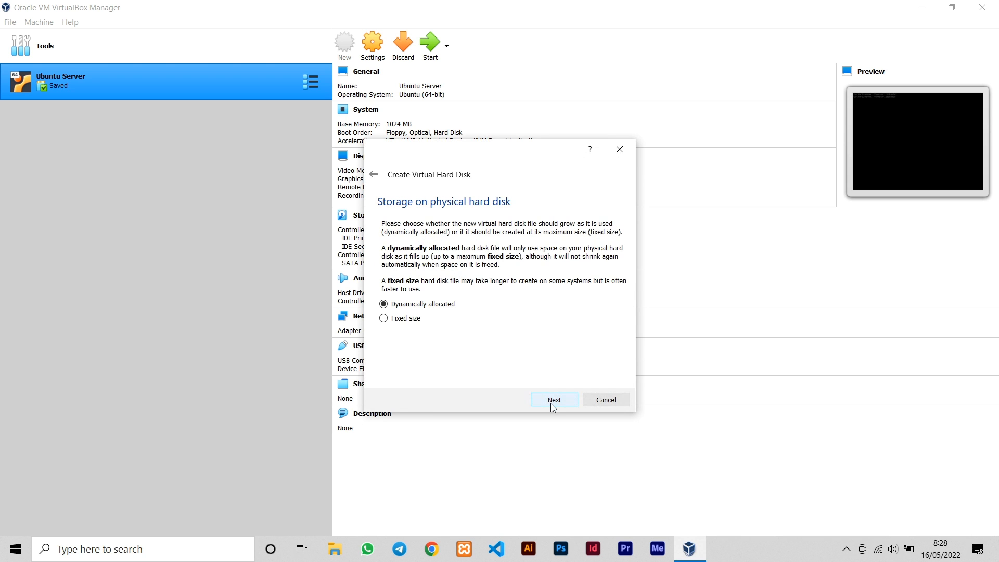
pyautogui.click(552, 406)
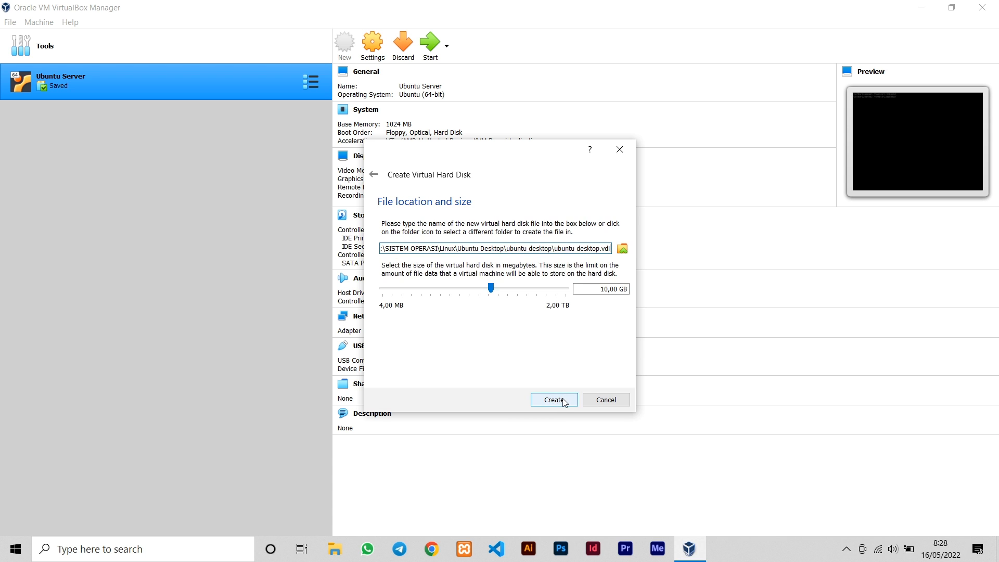
pyautogui.click(563, 401)
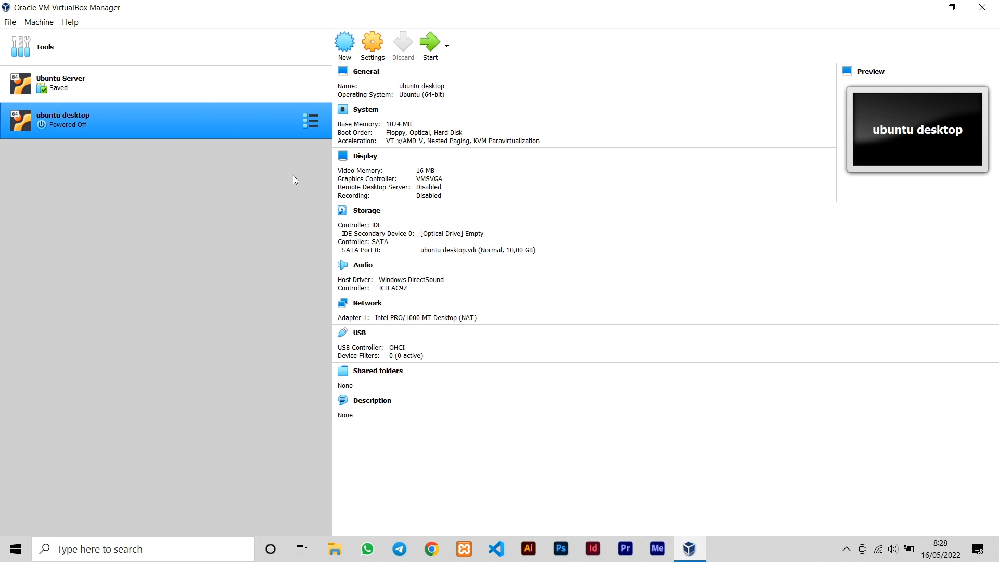
pyautogui.click(371, 45)
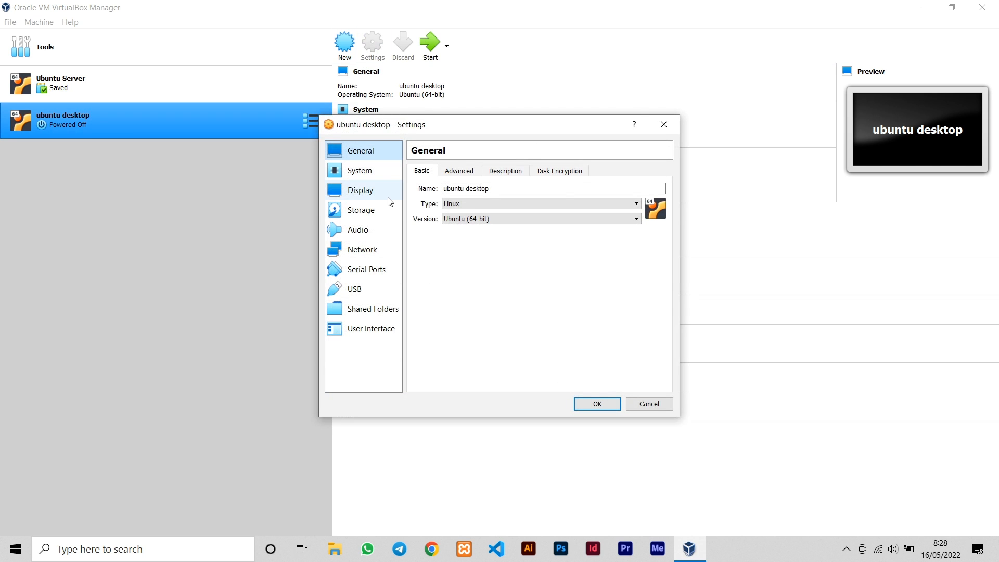
# Add an optical drive to the IDE controller in the VM's Storage settings
pyautogui.click(374, 210)
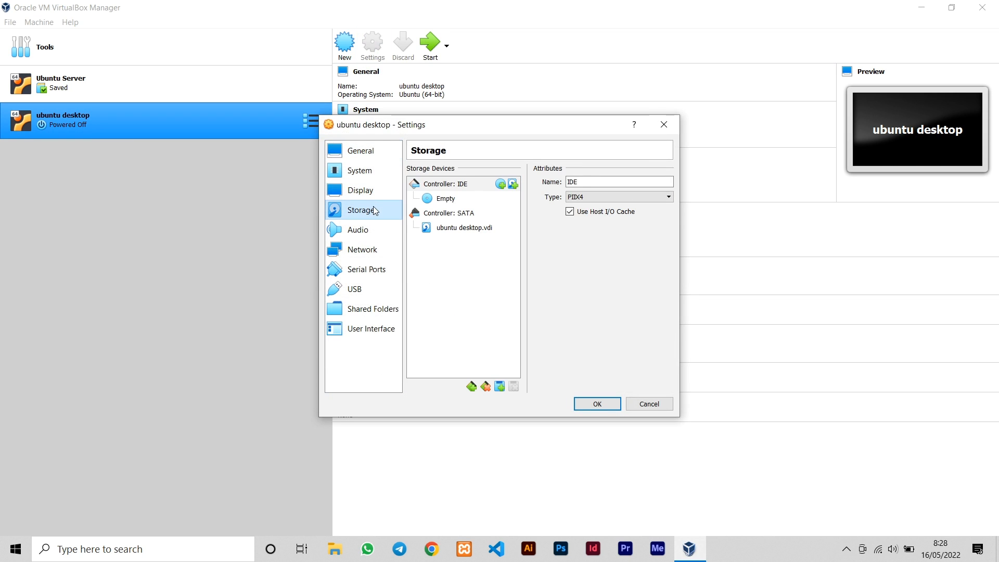
pyautogui.click(466, 186)
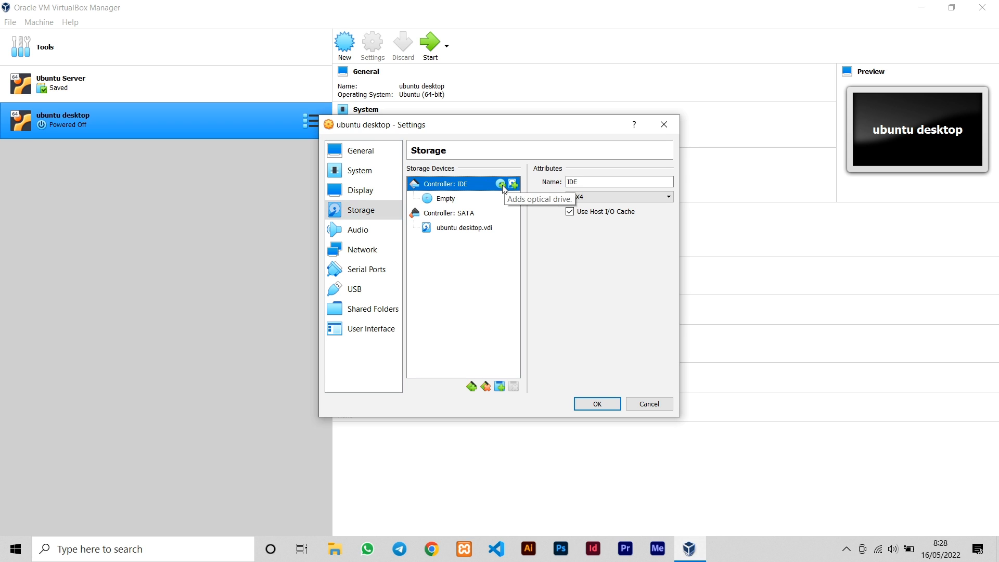
pyautogui.click(501, 184)
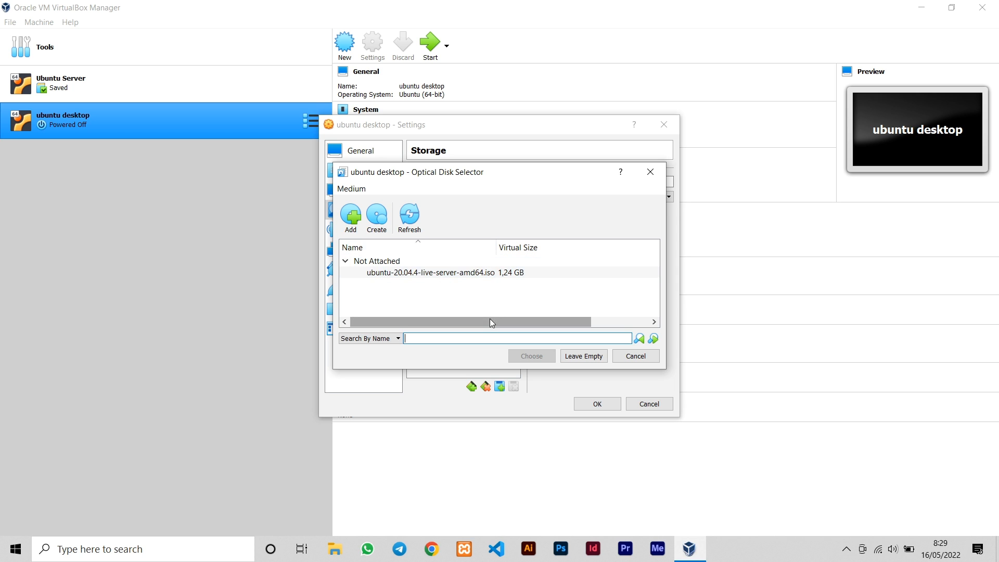
# Attach ubuntu-22.04-desktop-amd64.iso from D:\SISTEM OPERASI\Linux\Ubuntu Desktop to the optical drive
pyautogui.click(351, 218)
pyautogui.click(401, 402)
pyautogui.scroll(-3, 509, 344)
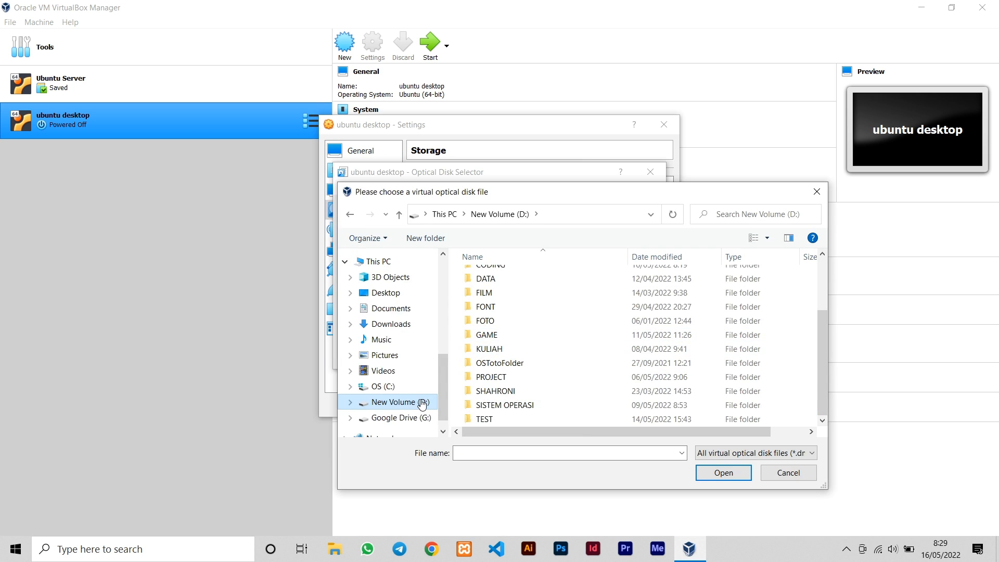
pyautogui.doubleClick(489, 406)
pyautogui.doubleClick(546, 278)
pyautogui.doubleClick(547, 278)
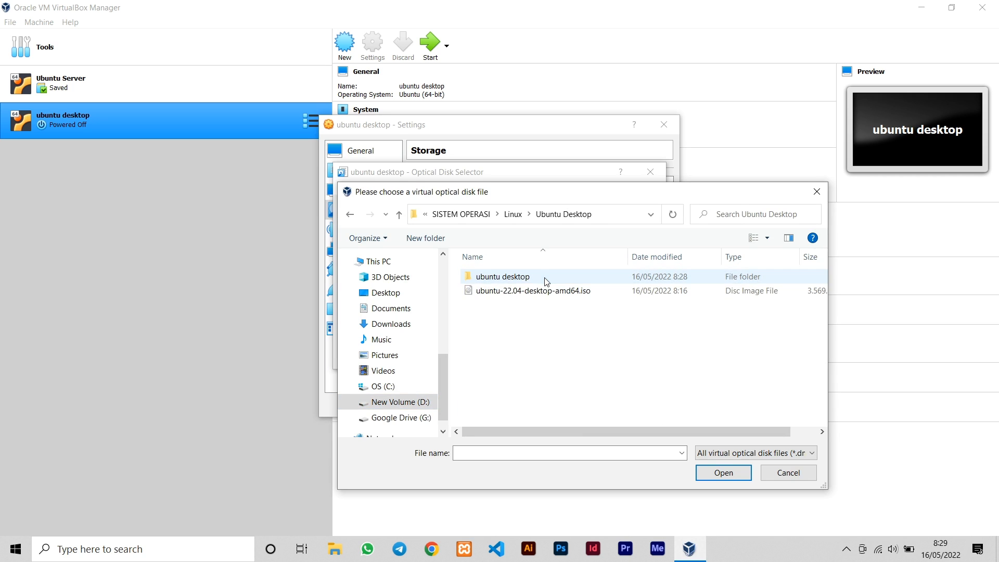
pyautogui.click(556, 297)
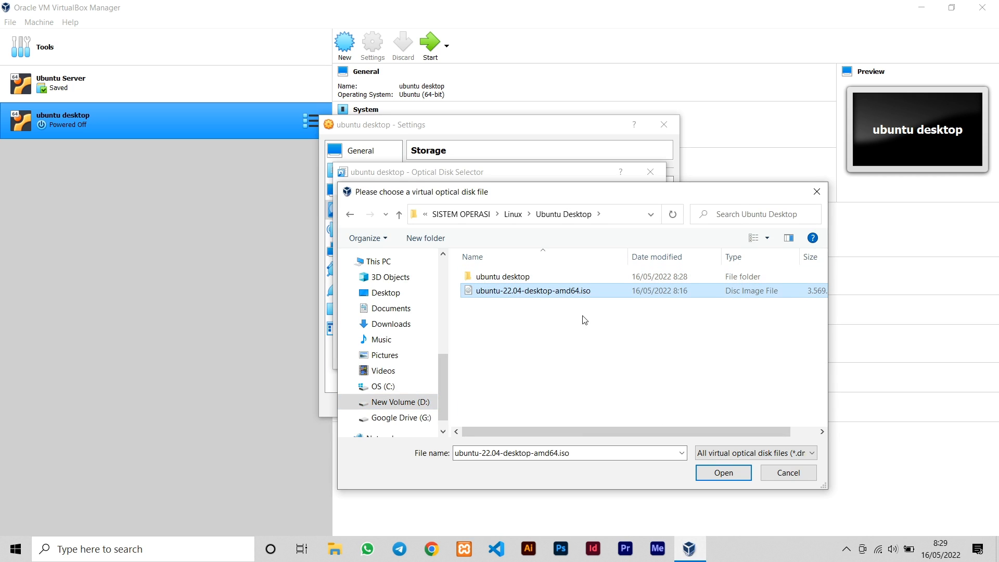
pyautogui.click(718, 475)
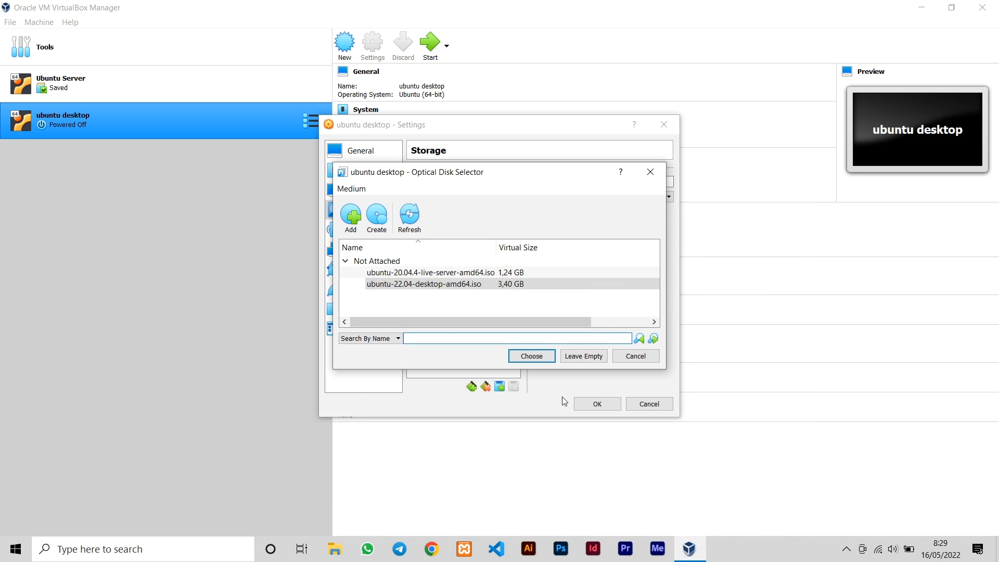
pyautogui.click(527, 287)
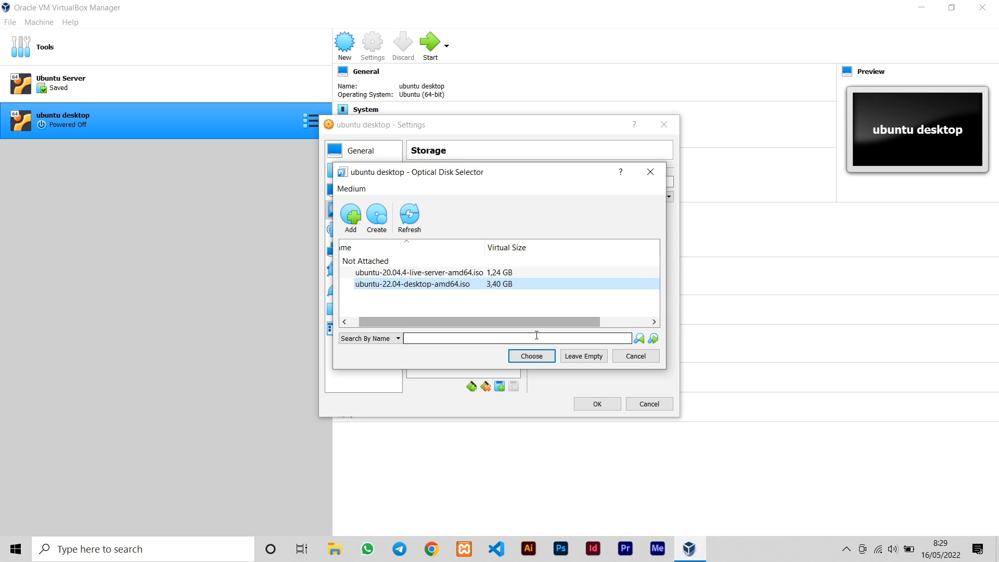
pyautogui.click(533, 358)
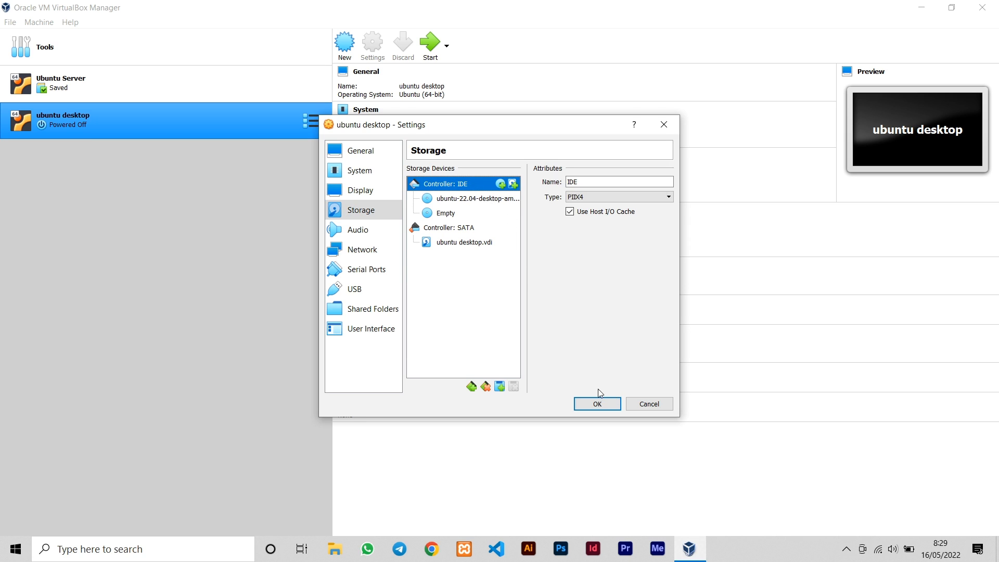
# Save the storage settings and start the ubuntu desktop VM
pyautogui.click(603, 404)
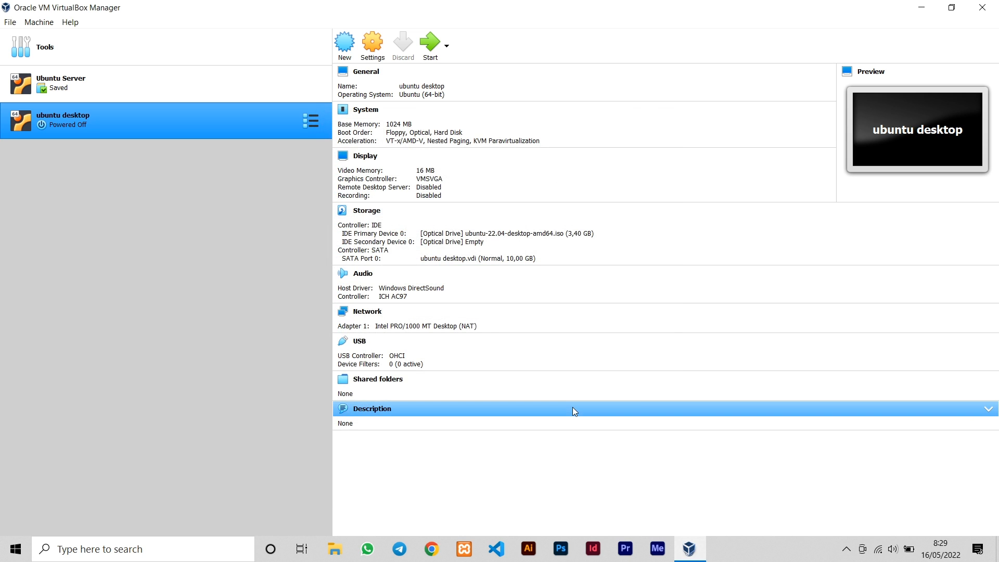
pyautogui.click(540, 237)
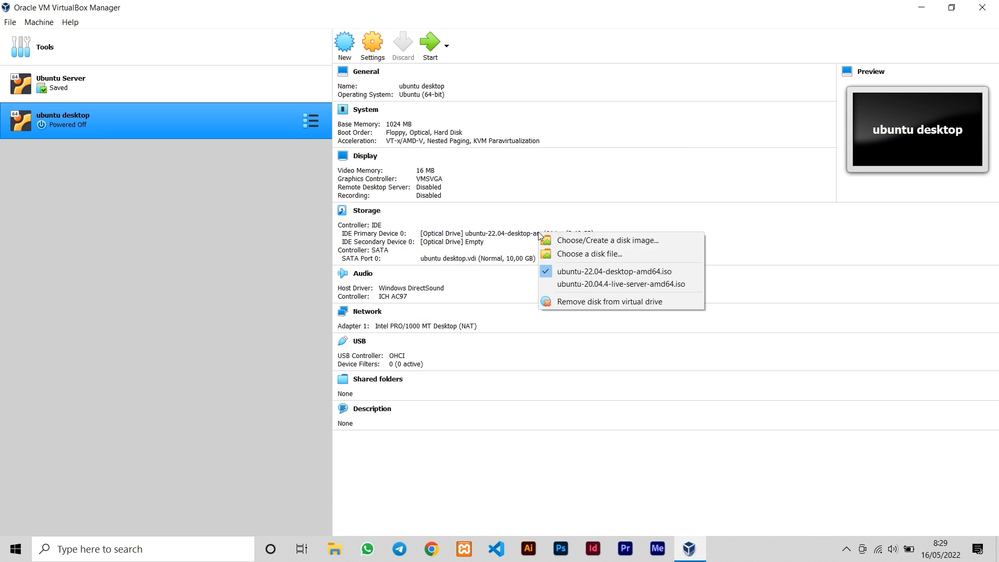
pyautogui.click(288, 202)
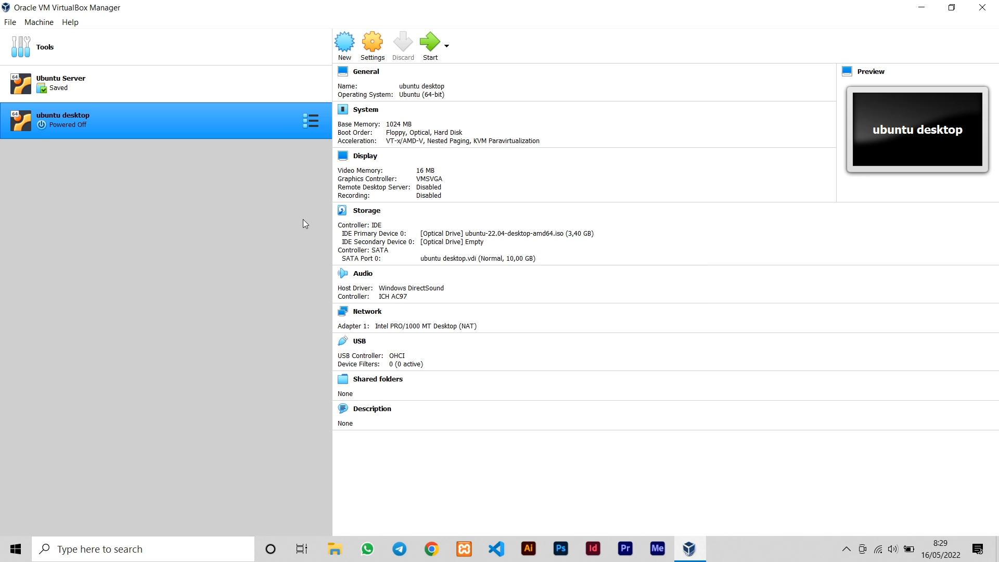
pyautogui.click(431, 47)
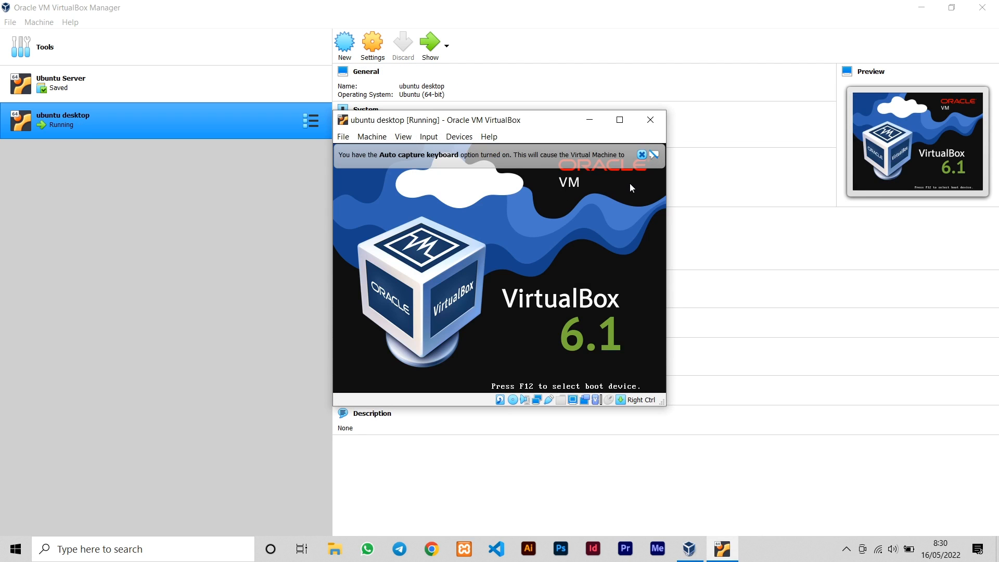
# Let the VM capture mouse and keyboard, then boot the 'Try or Install Ubuntu' entry
pyautogui.moveTo(643, 162)
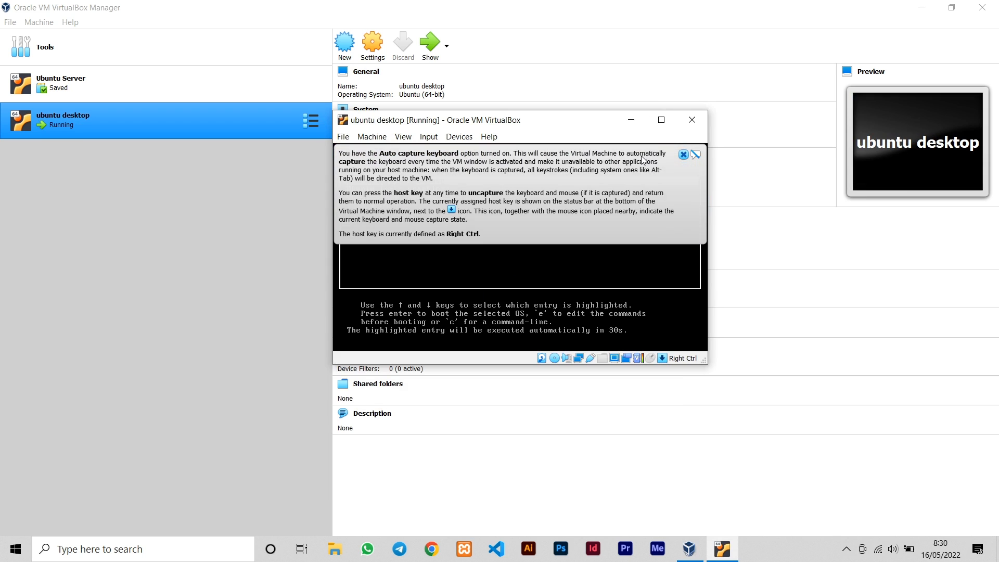
pyautogui.click(685, 156)
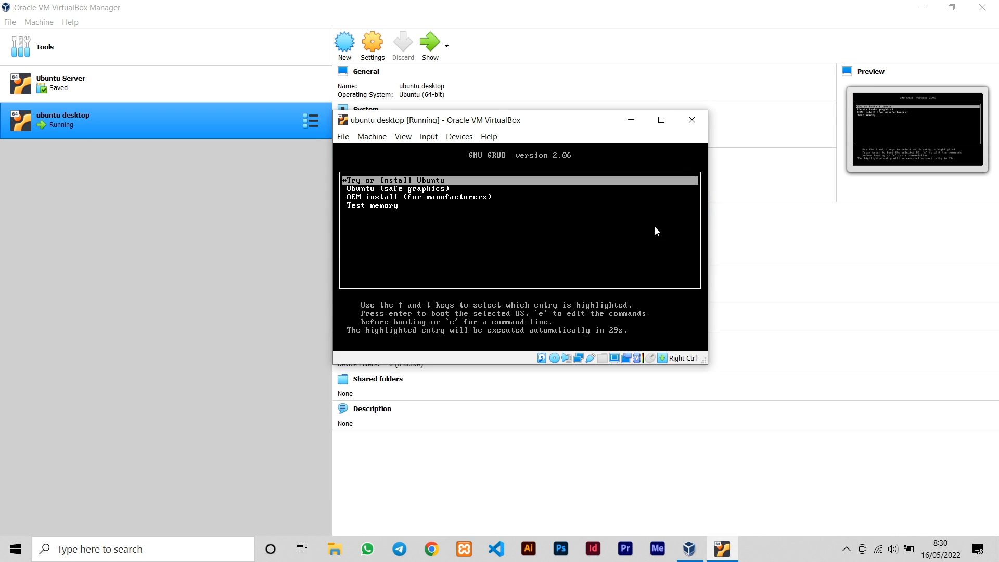
pyautogui.click(534, 183)
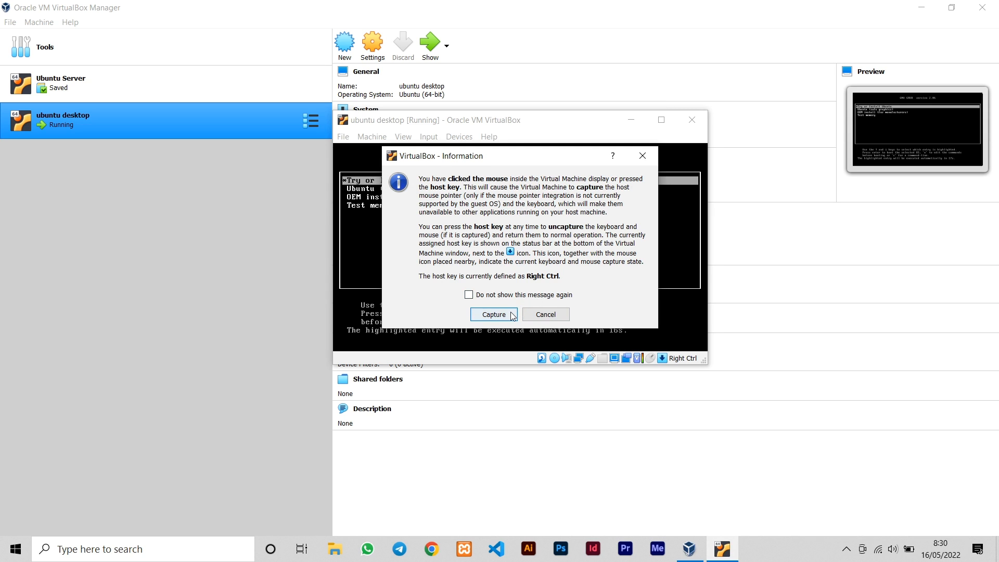
pyautogui.click(494, 314)
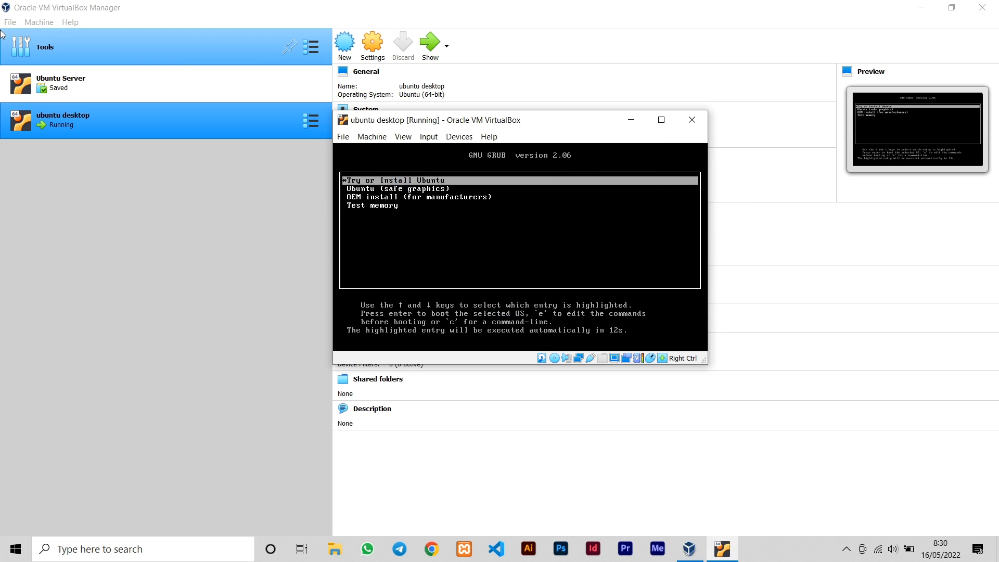
pyautogui.press('Down')
pyautogui.press('Down')
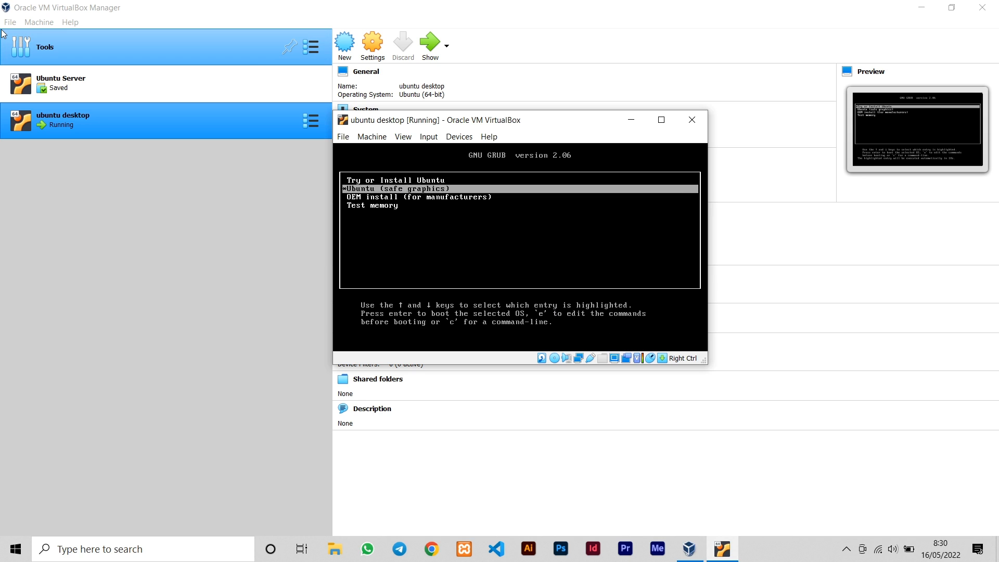
pyautogui.press('Up')
pyautogui.press('Up')
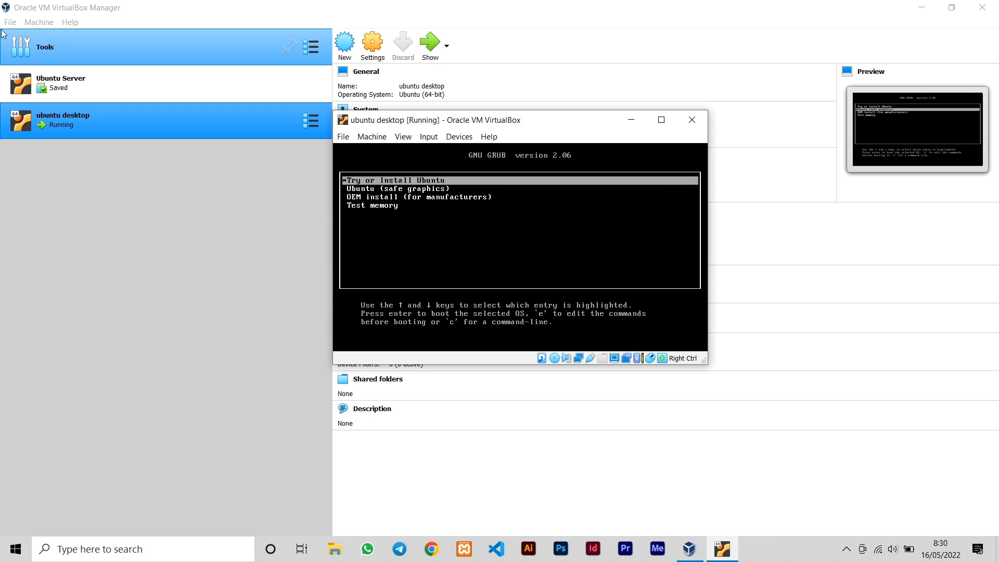
pyautogui.press('Return')
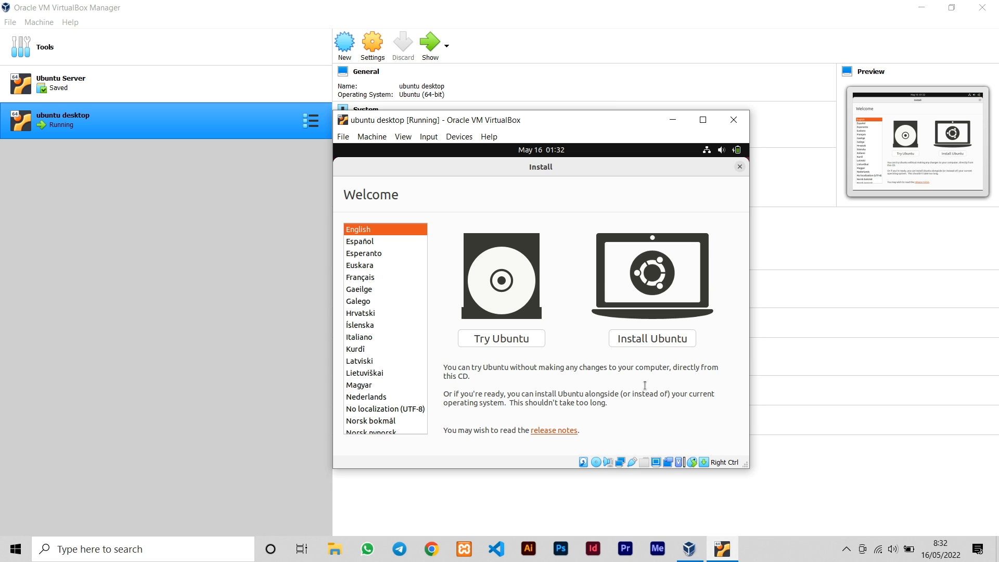
# Choose Install Ubuntu with English (US) keyboard and normal installation, erasing the disk
pyautogui.click(673, 341)
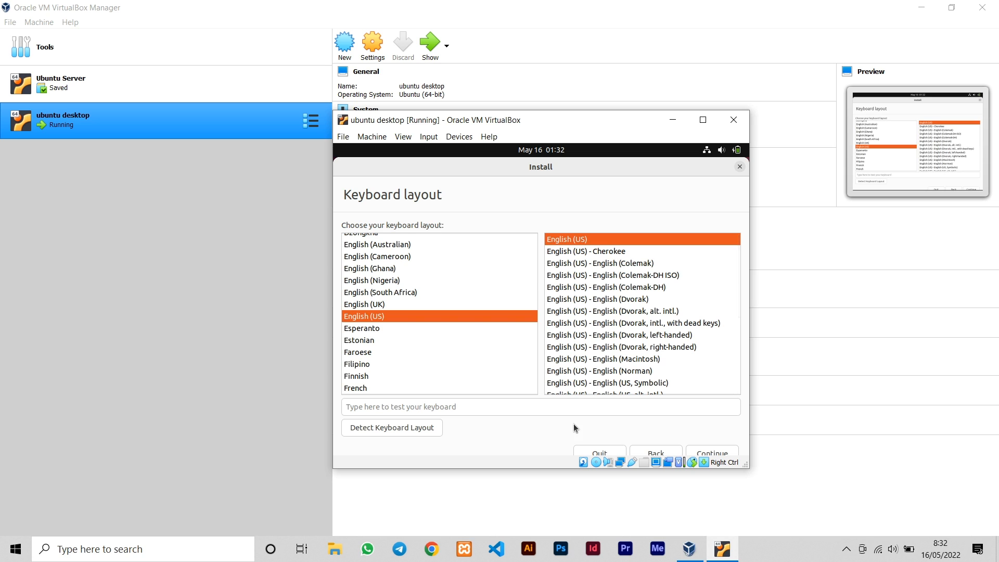
pyautogui.click(726, 454)
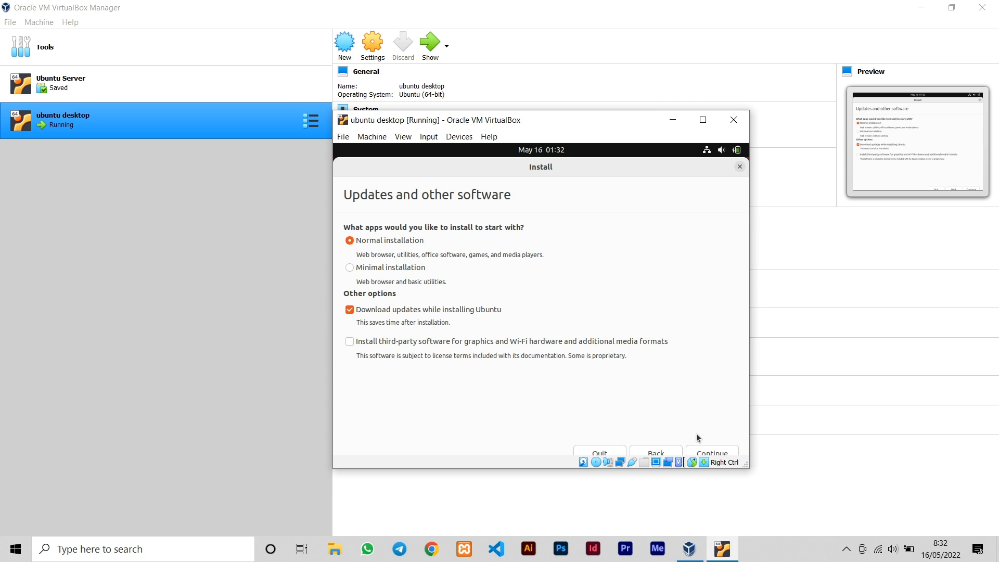
pyautogui.click(715, 454)
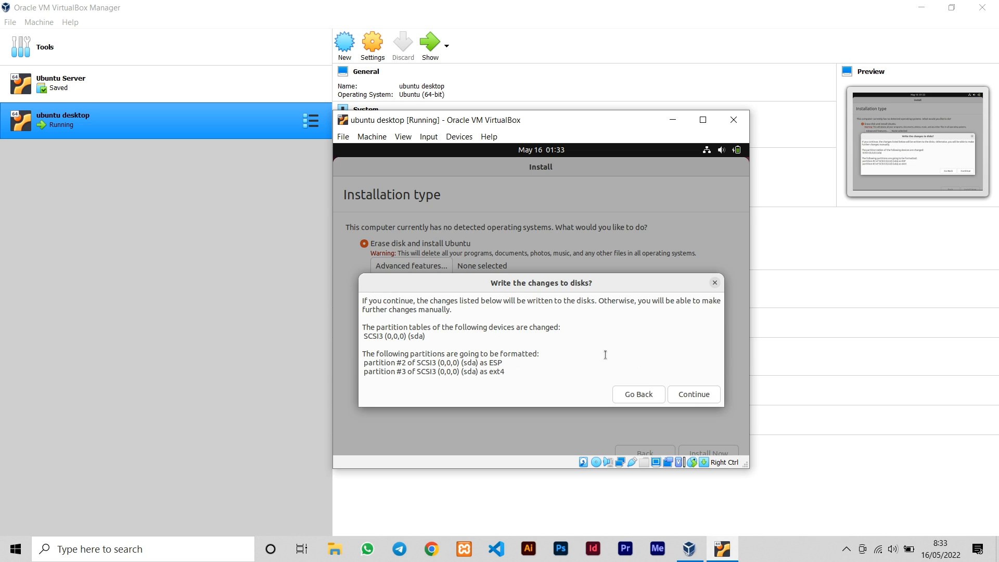
pyautogui.click(695, 399)
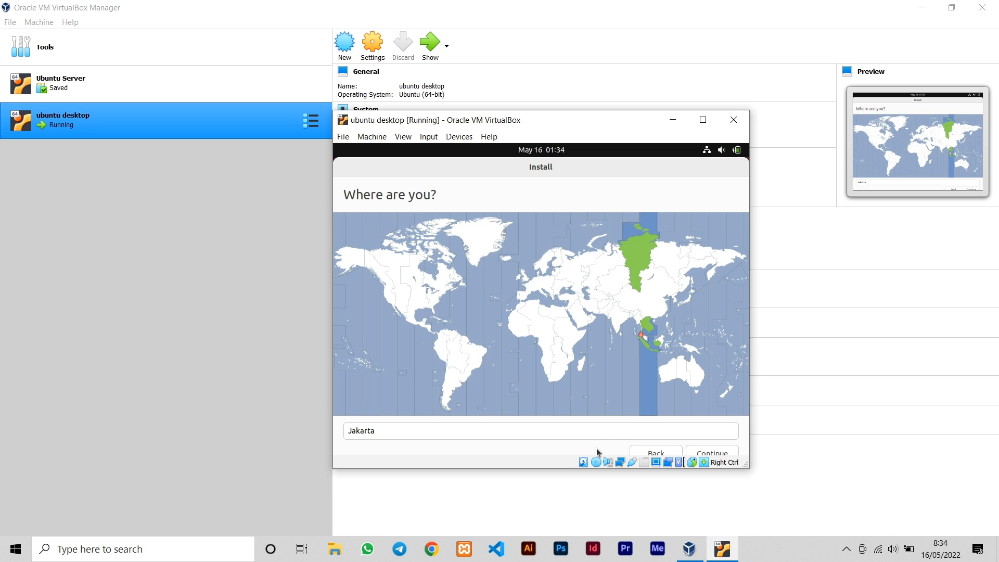
# Keep Jakarta as the time zone, enter the user's name and a confirmed password, enable automatic login, and continue installing
pyautogui.click(711, 454)
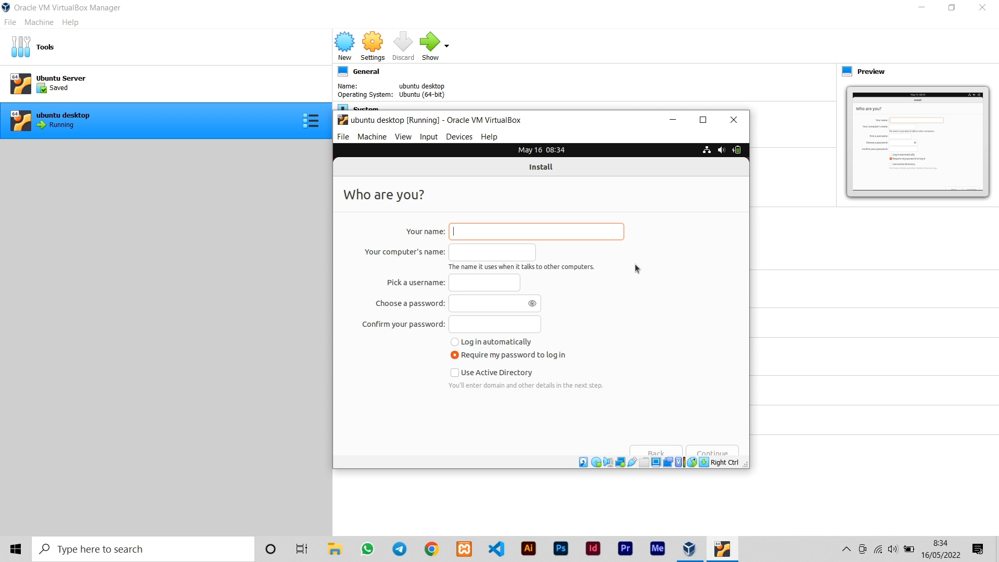
pyautogui.write('Teknoit')
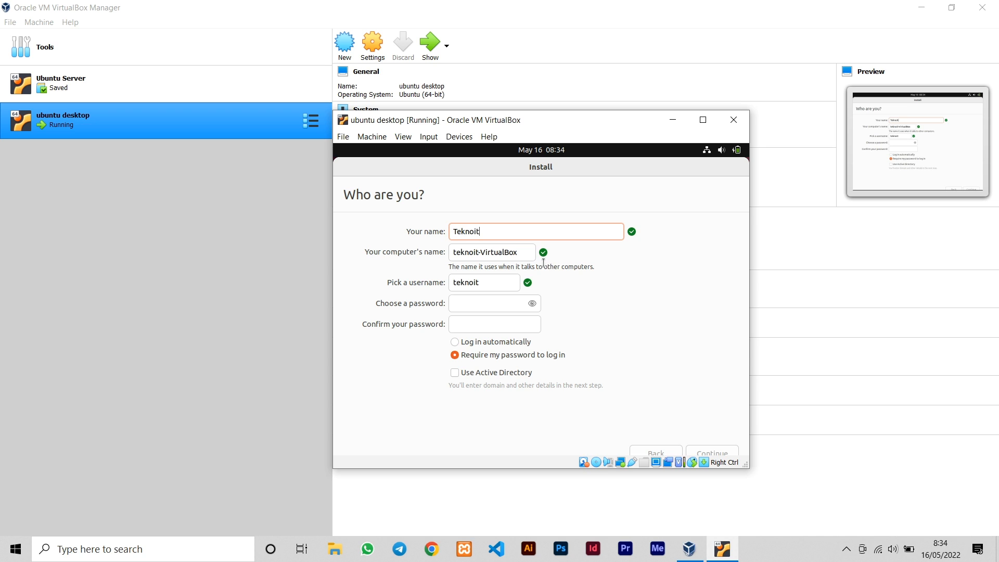
pyautogui.click(513, 305)
pyautogui.write('1234')
pyautogui.write('●●●●●●●')
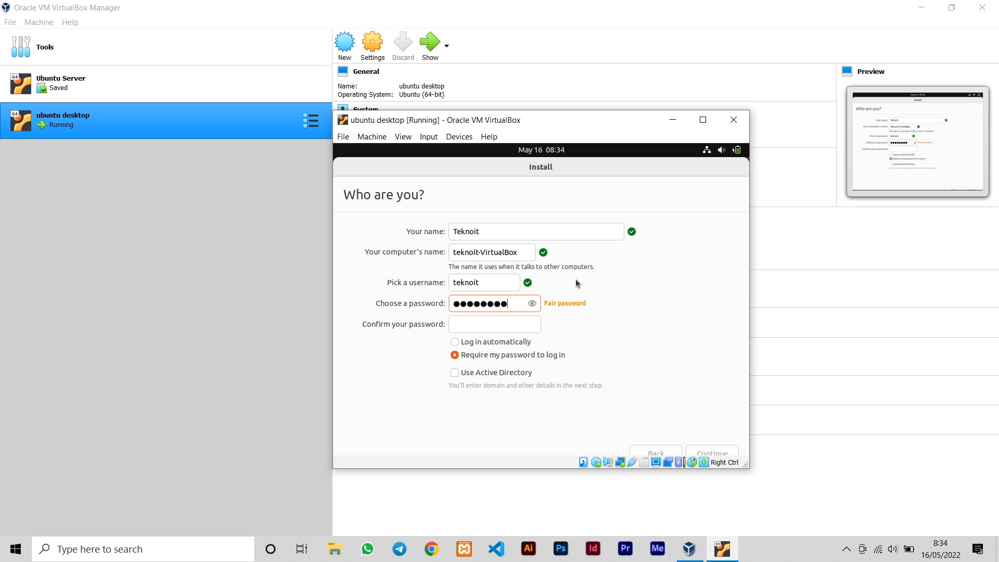
pyautogui.click(523, 328)
pyautogui.write('12345678901')
pyautogui.click(535, 342)
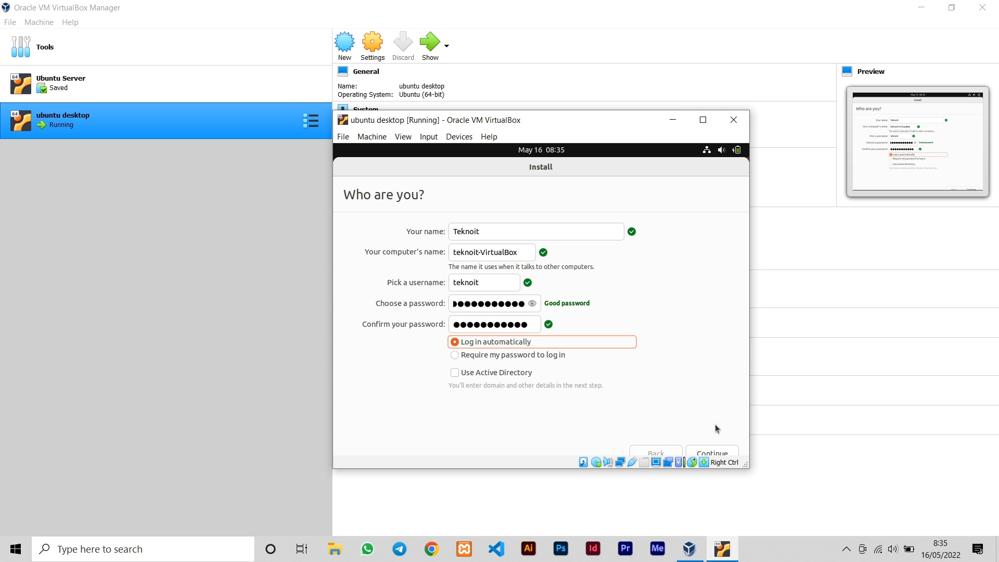
pyautogui.click(720, 454)
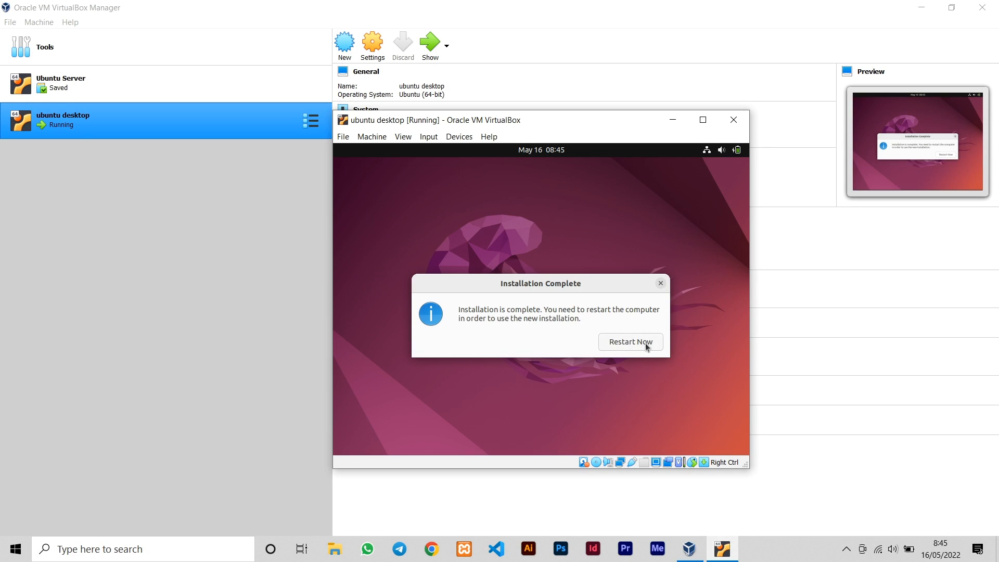
# Choose Restart Now and confirm removal of the installation medium to boot into installed Ubuntu
pyautogui.click(647, 342)
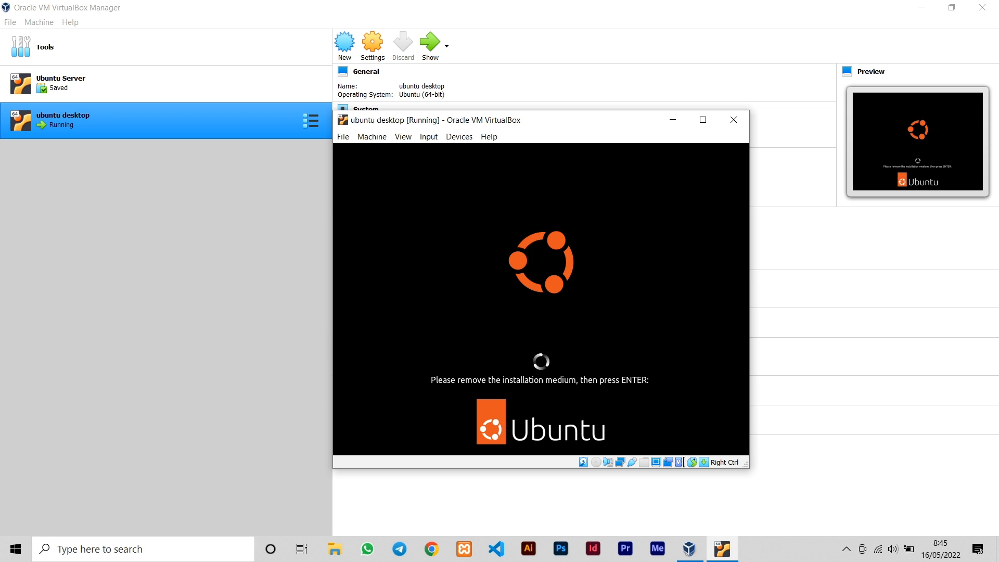
pyautogui.press('Return')
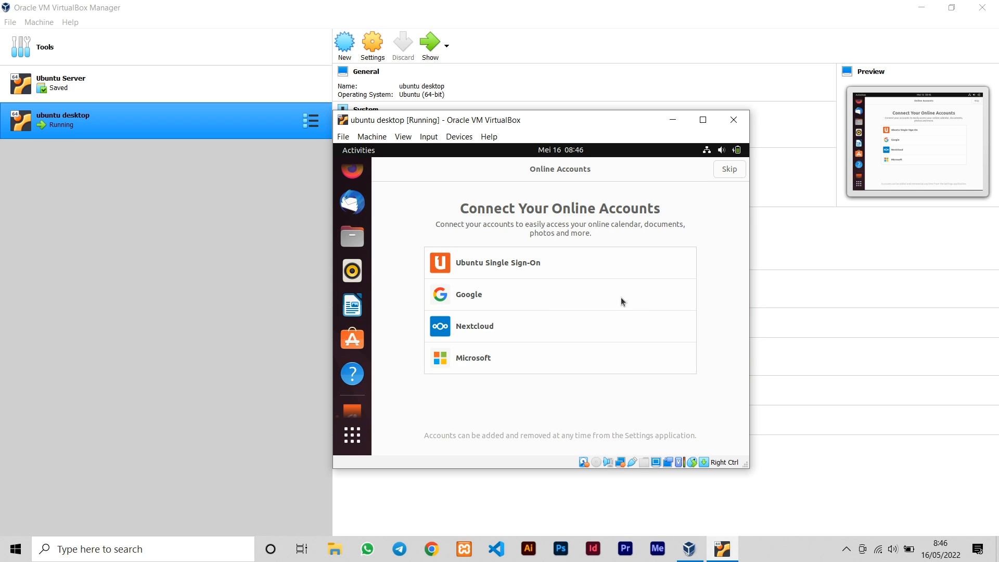
# Skip Online Accounts, get past the privacy page, and close the welcome wizard with Done
pyautogui.click(725, 171)
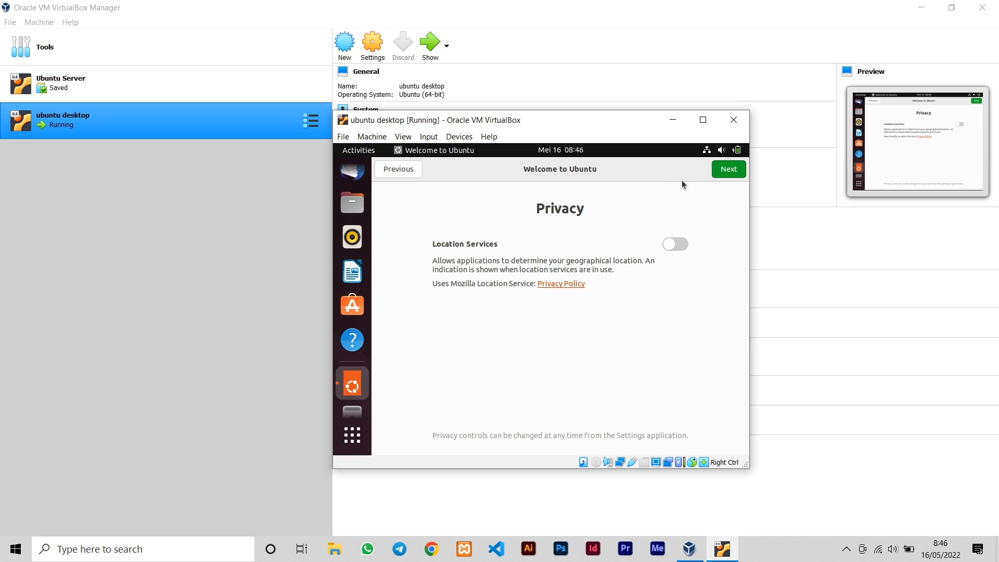
pyautogui.click(728, 169)
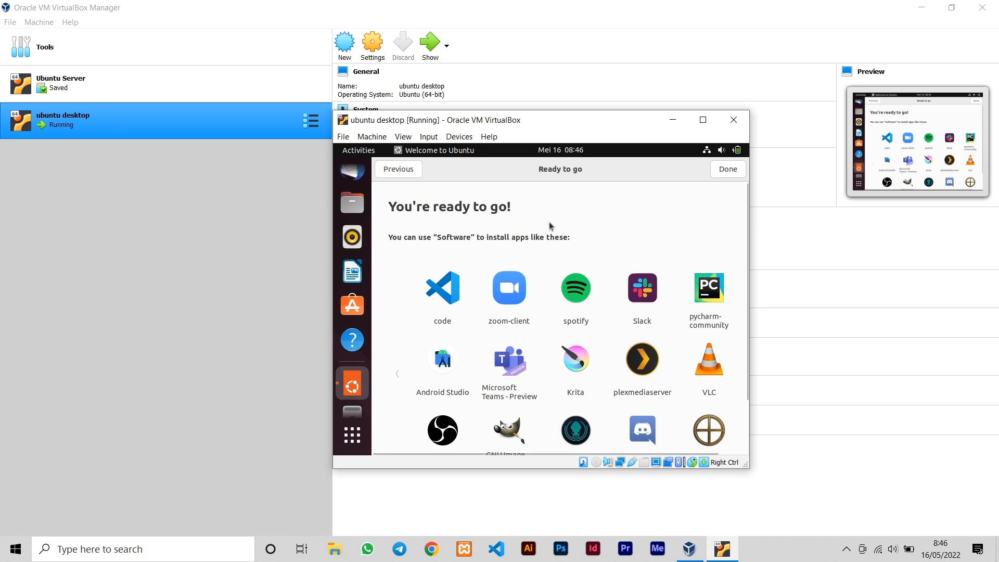
pyautogui.scroll(-3, 552, 277)
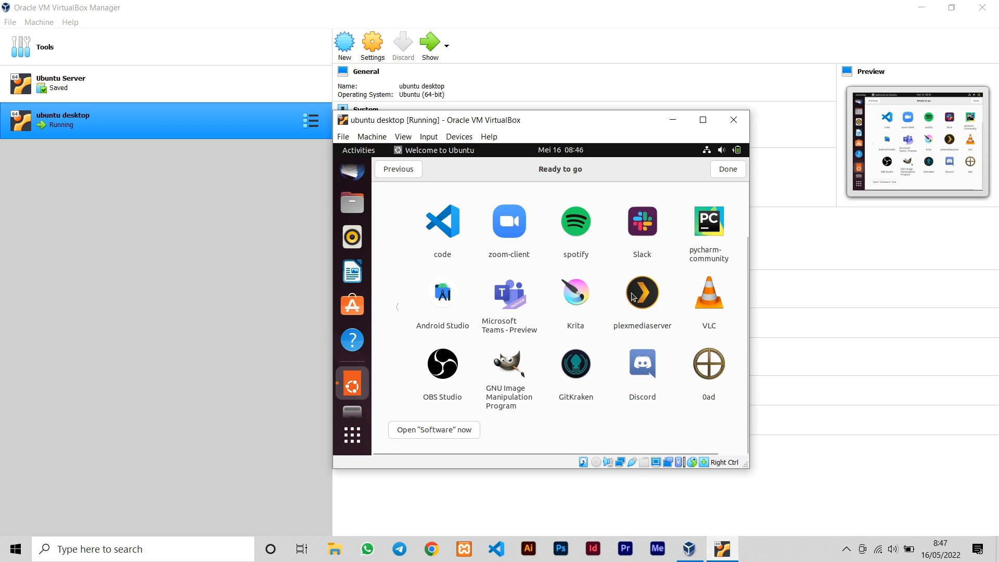
pyautogui.scroll(3, 632, 296)
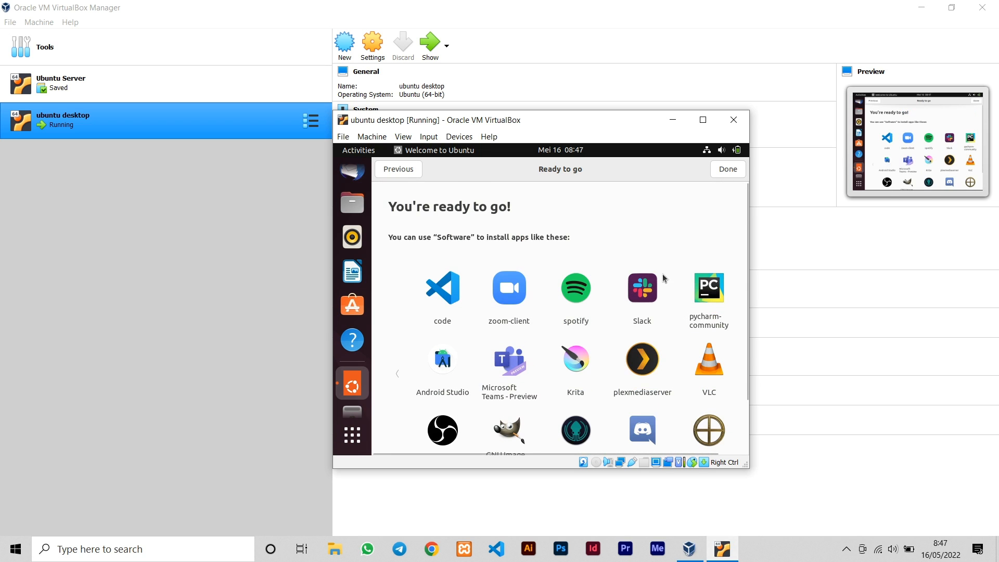
pyautogui.click(728, 169)
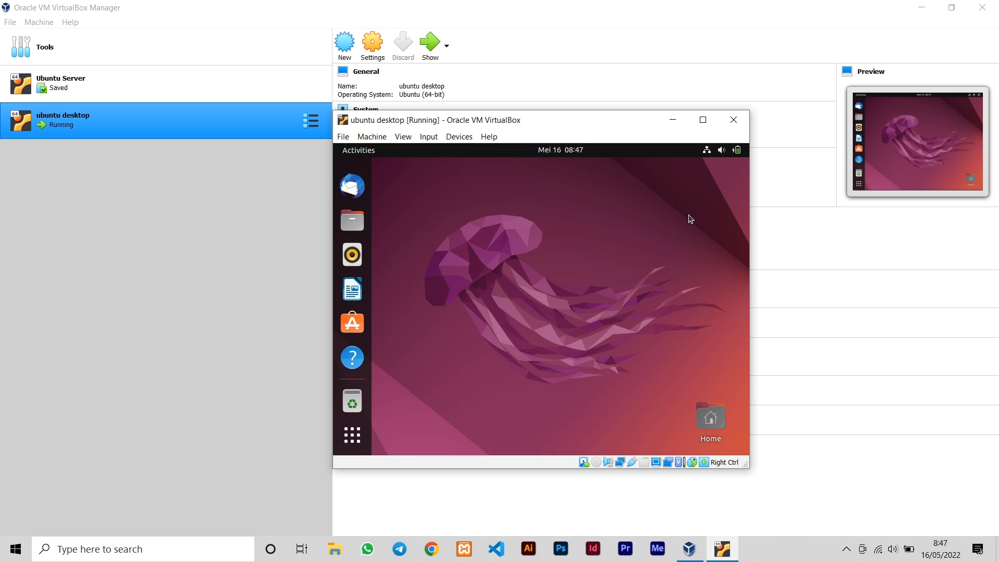